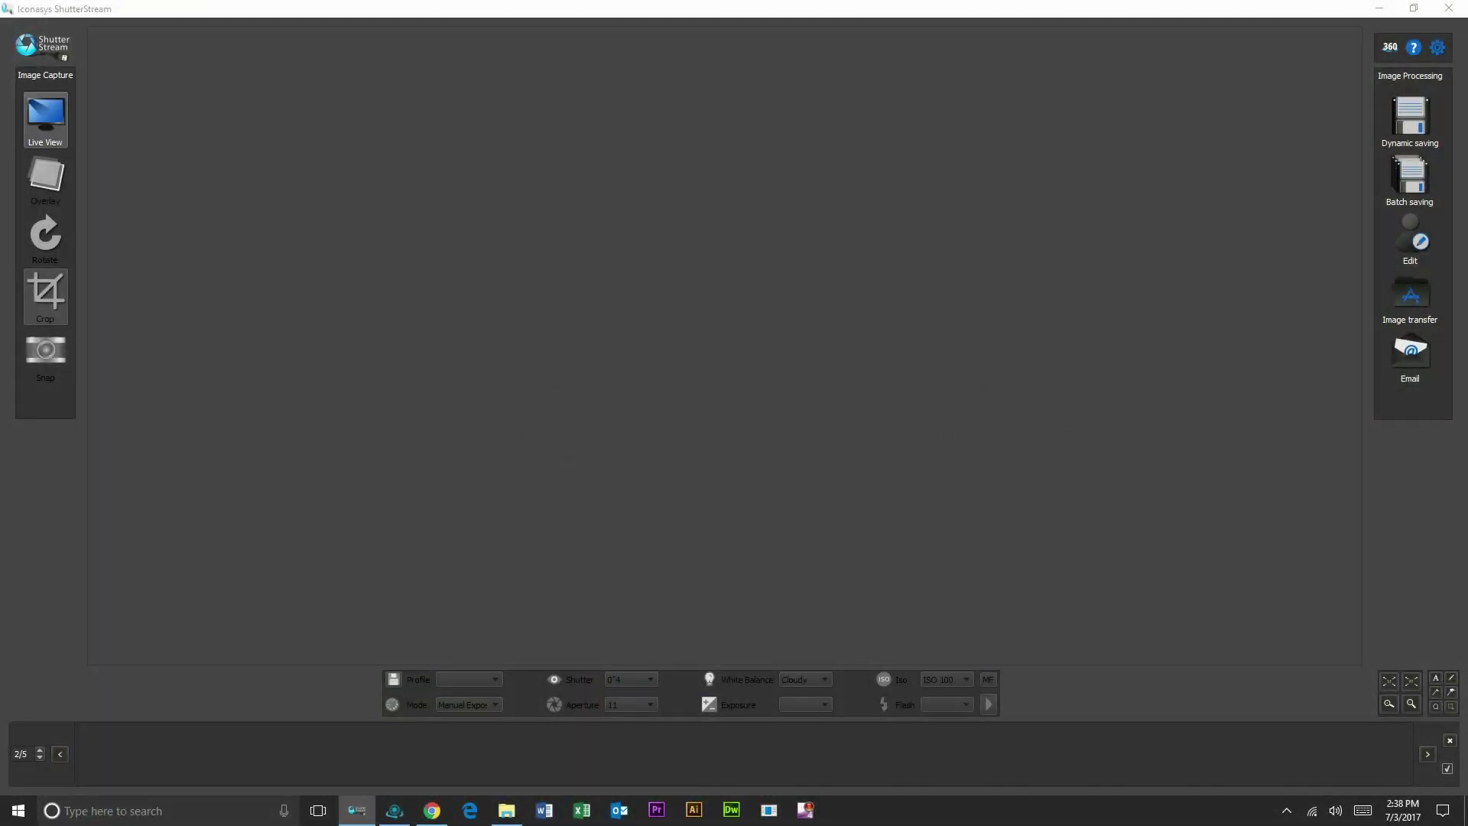
Start the camera's live view and set the aperture to 16.
click(46, 120)
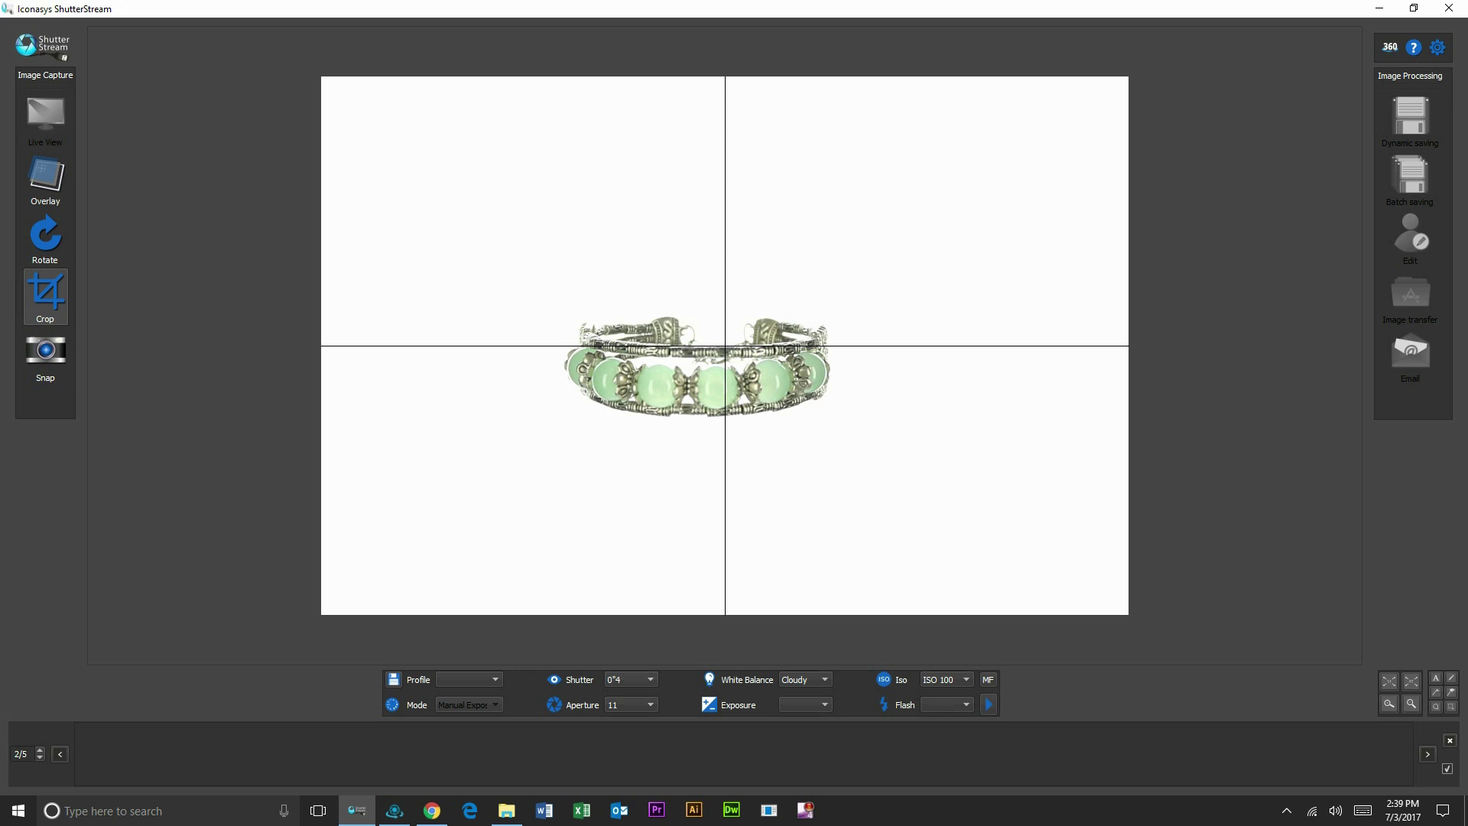
click(631, 679)
click(631, 675)
click(631, 704)
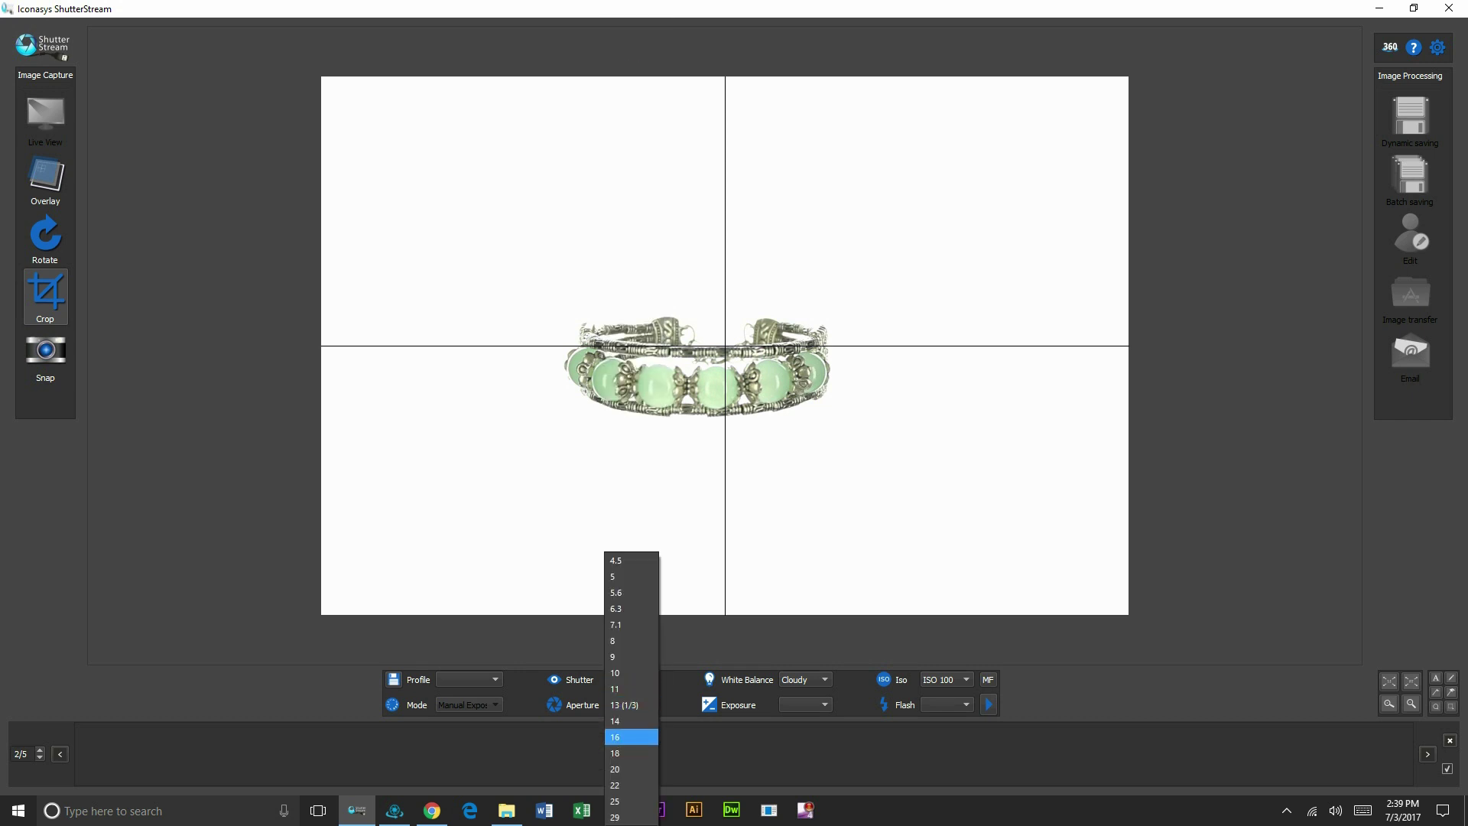
click(623, 737)
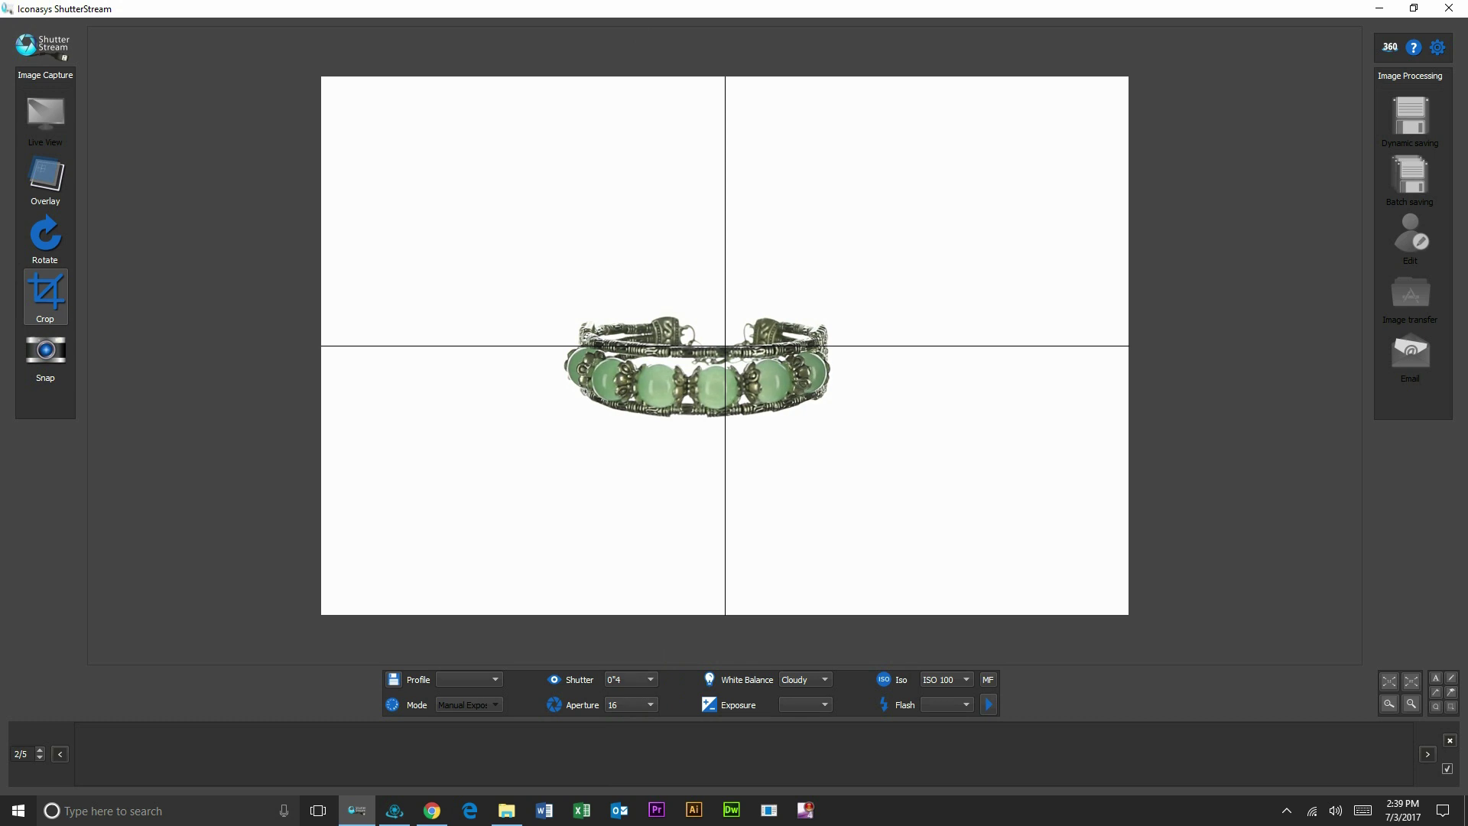
Try a shutter speed of 1/8 and settle on 0"3 (1/3) to brighten the image.
click(630, 679)
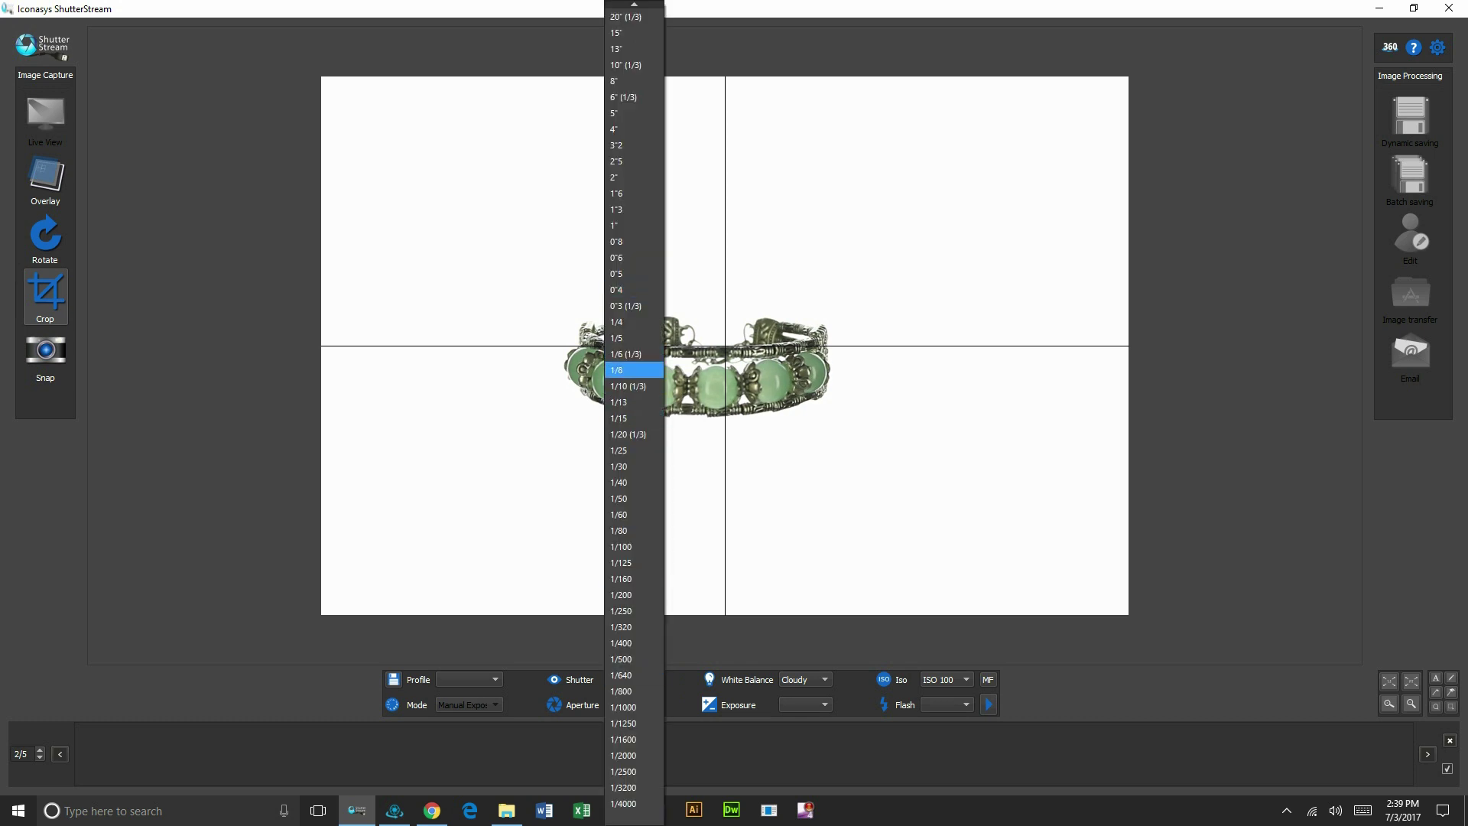
click(634, 370)
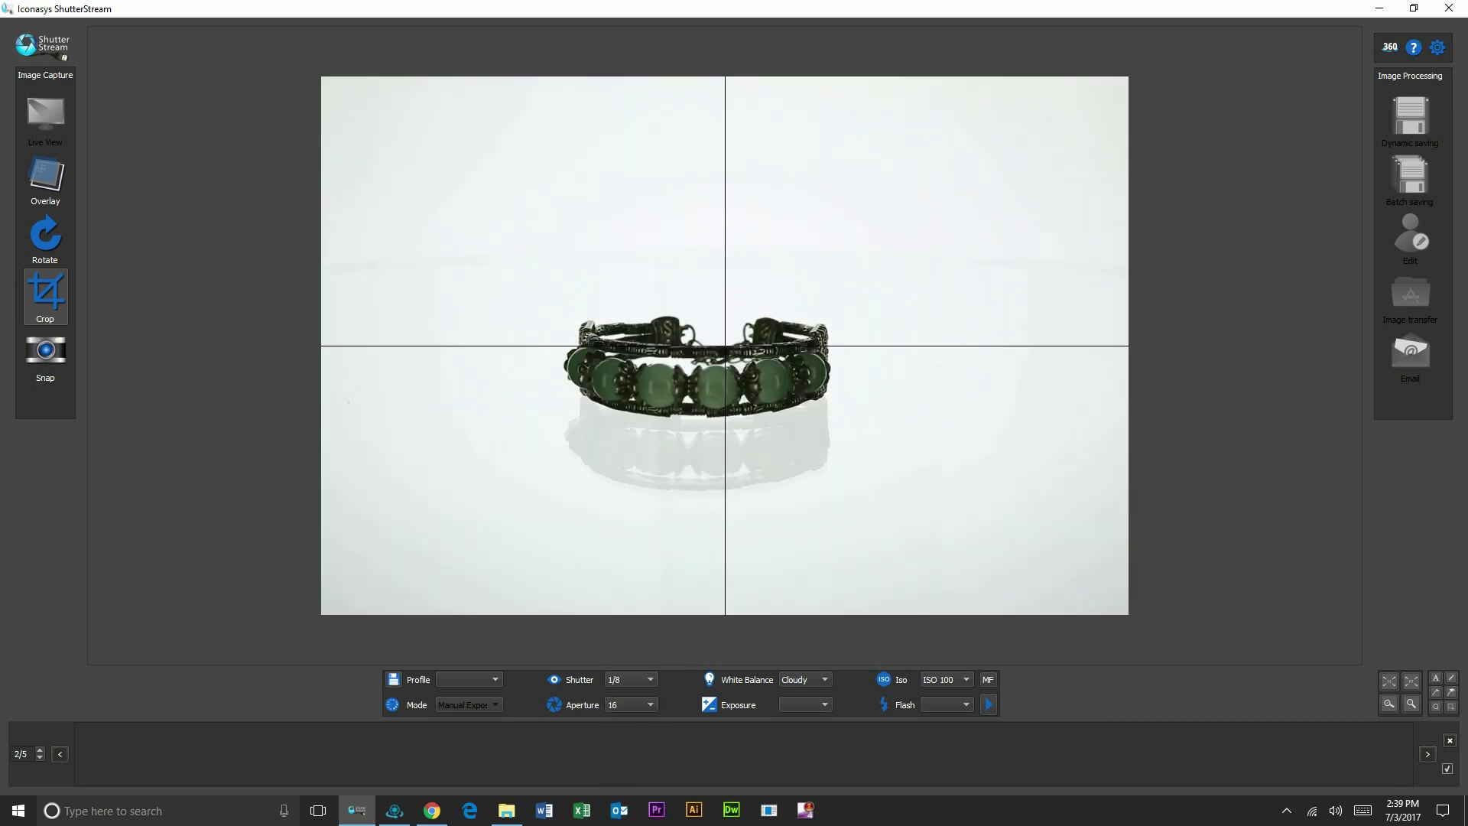
click(631, 679)
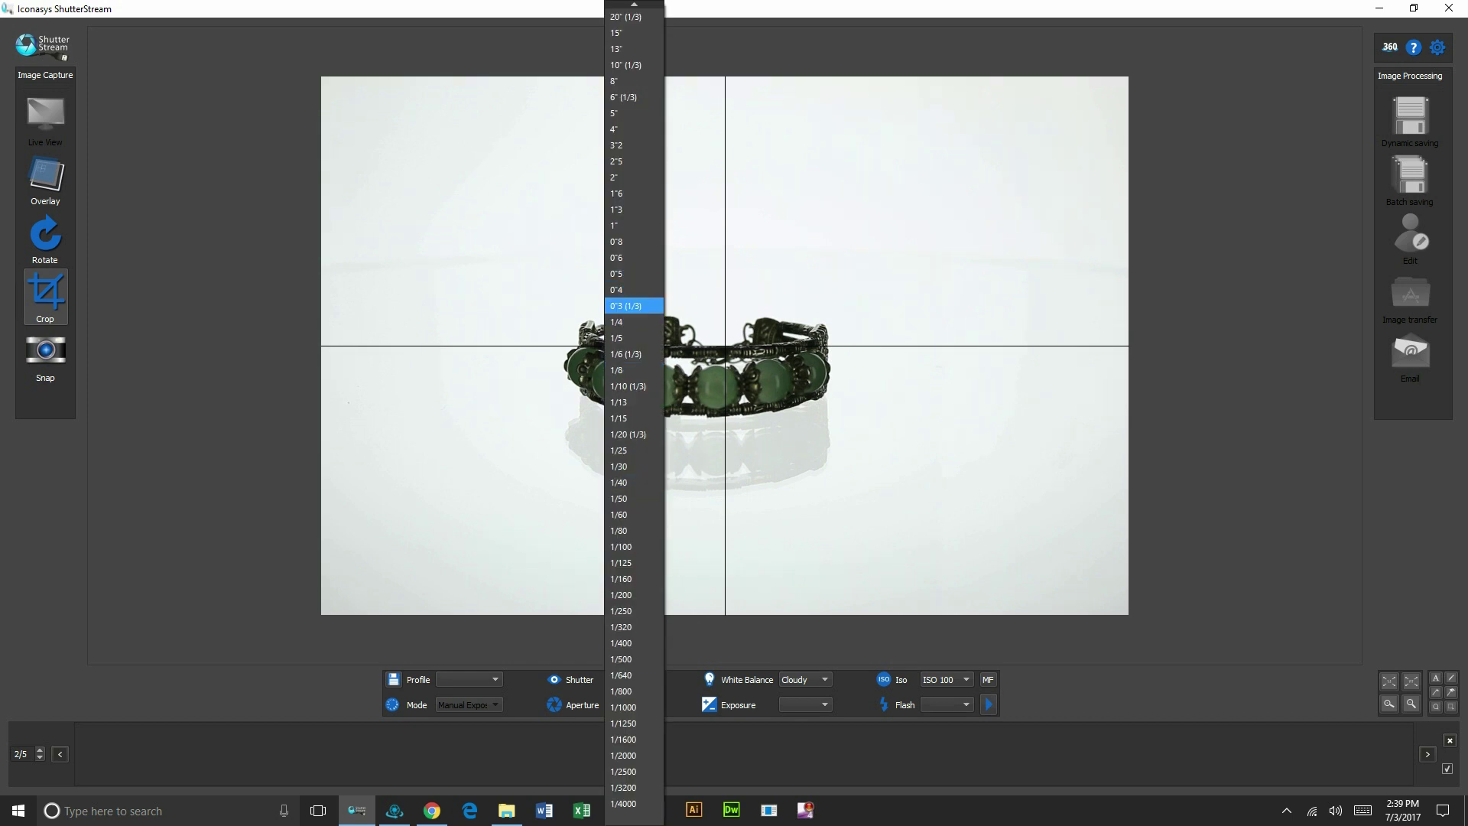
click(635, 305)
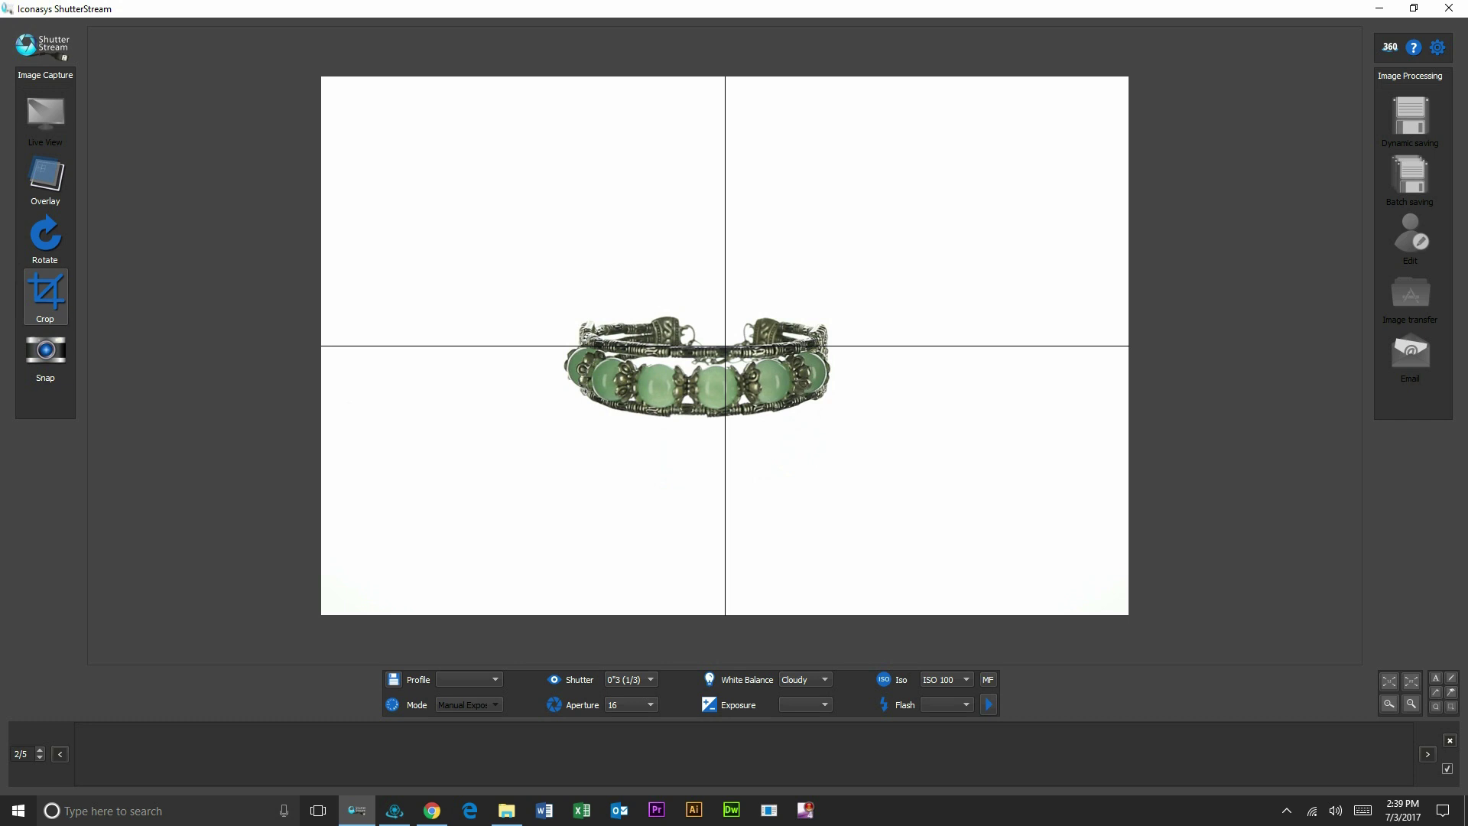
Magnify the live view with the manual focus controls and fine-tune the lens focus on the bracelet's beads.
click(988, 680)
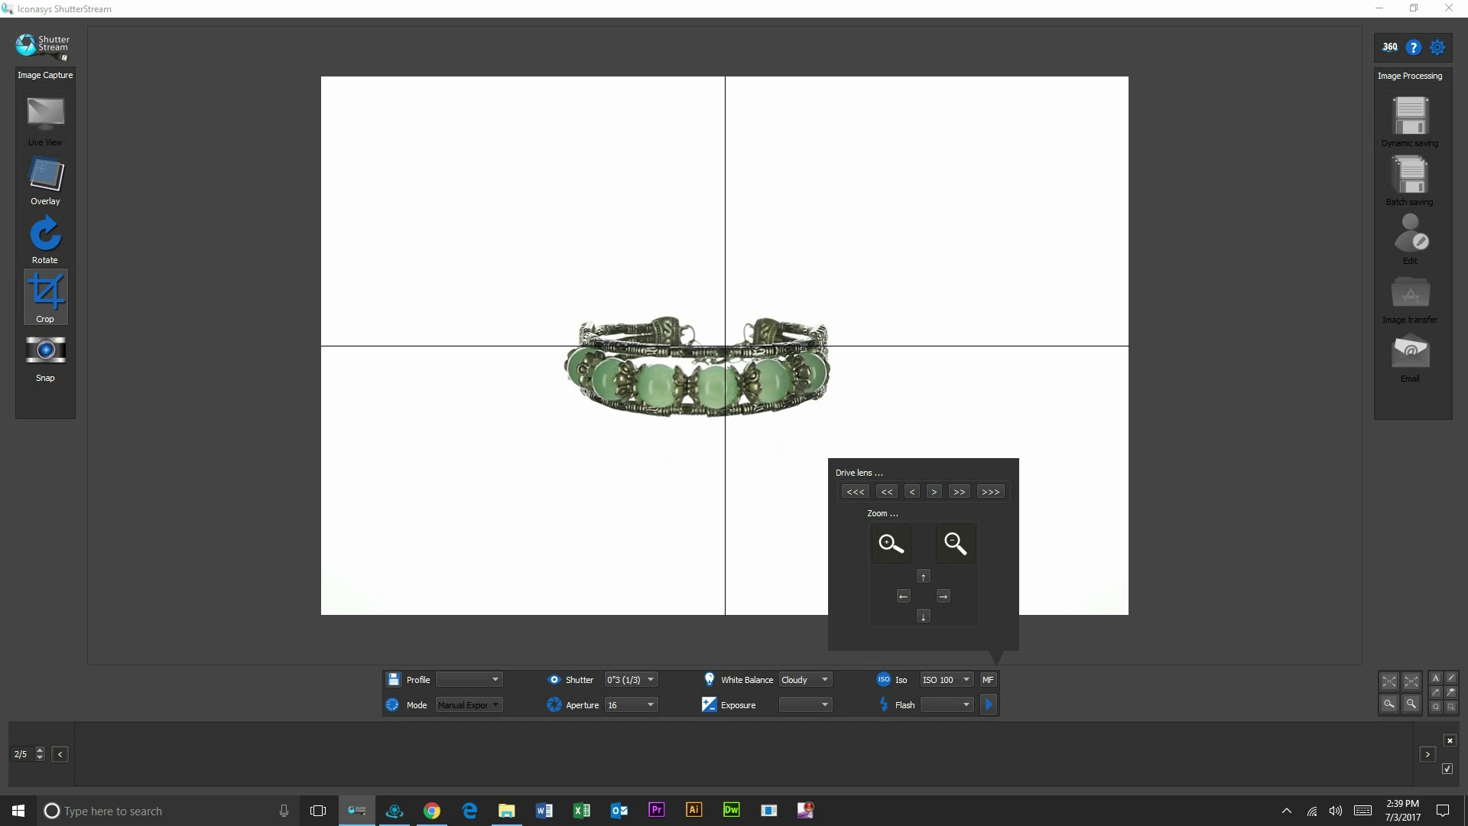
click(890, 540)
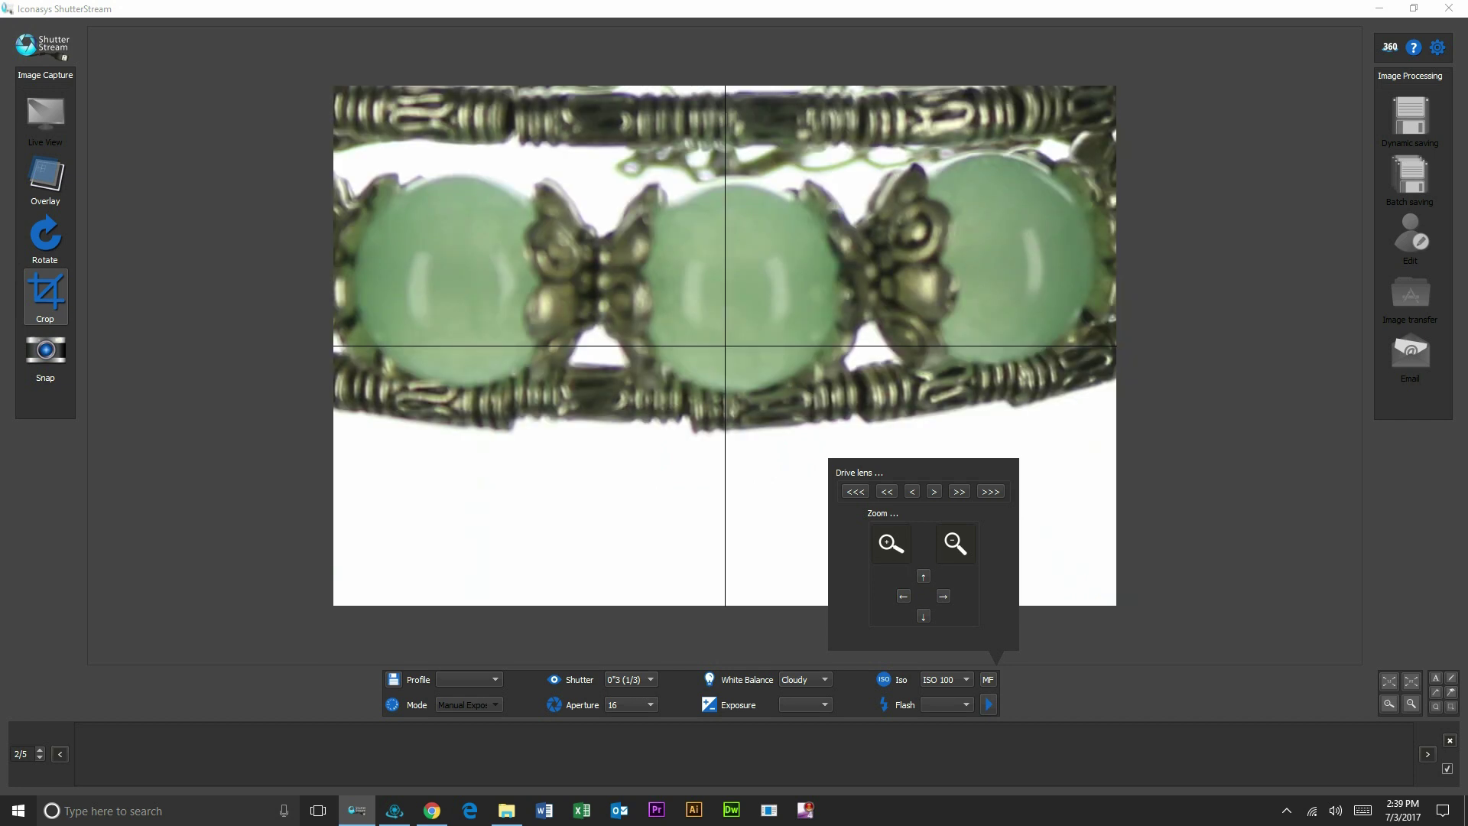
click(959, 491)
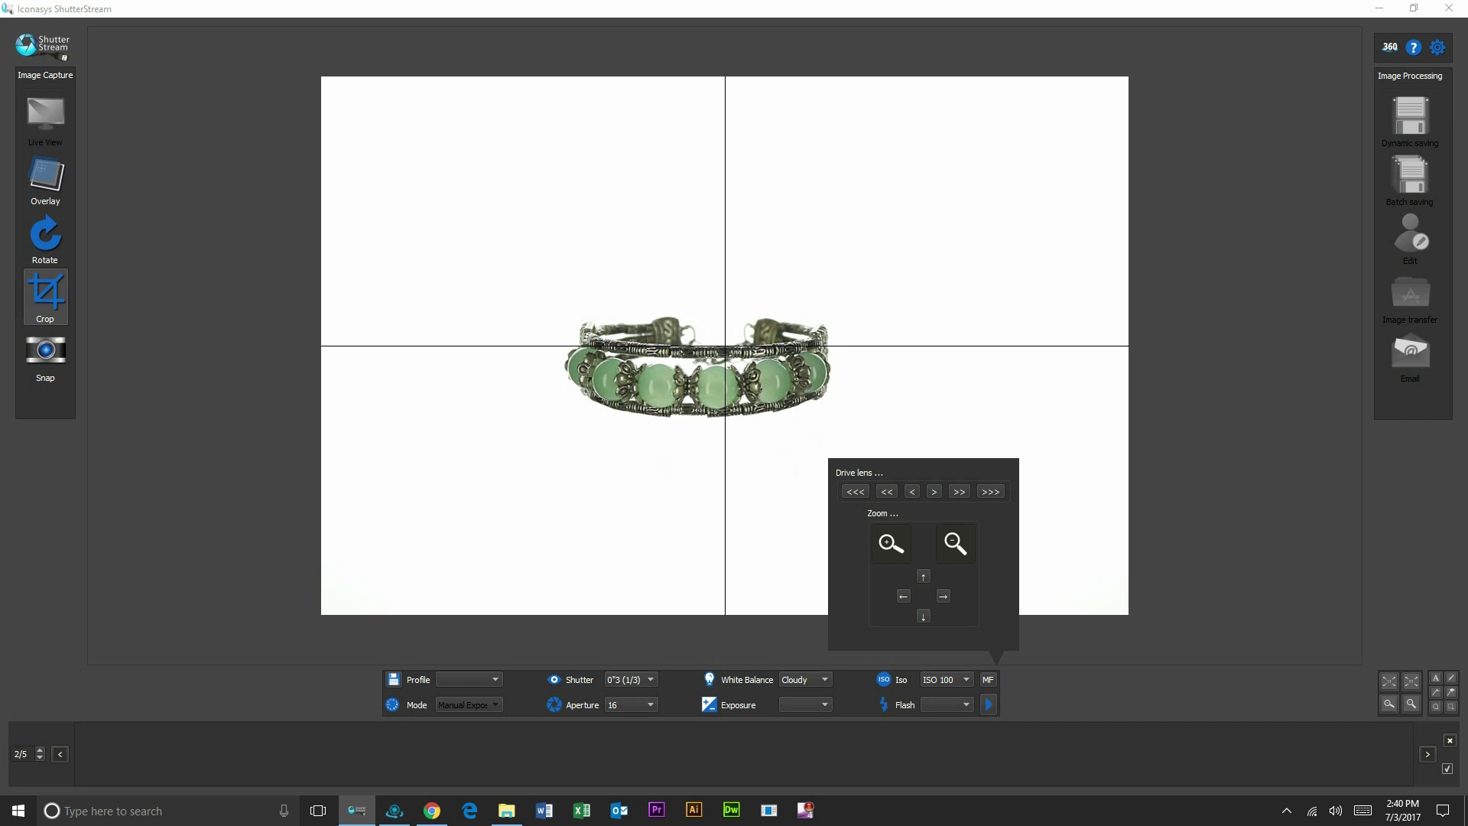
key(Escape)
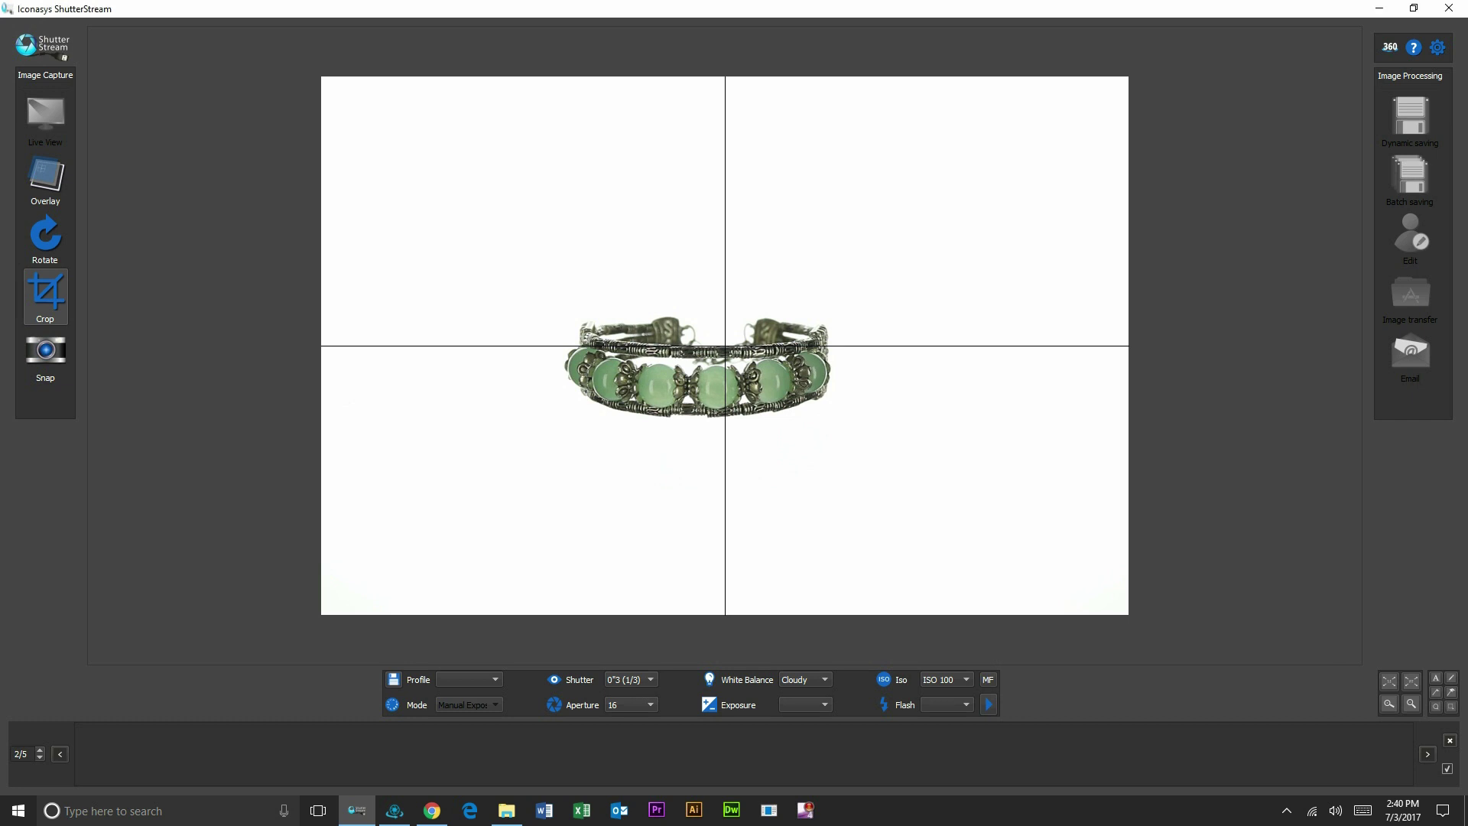
Spin the turntable continuously from the Rotate 360 settings, draw a crop frame that clears the rotating bracelet, and stop the spin.
click(1390, 46)
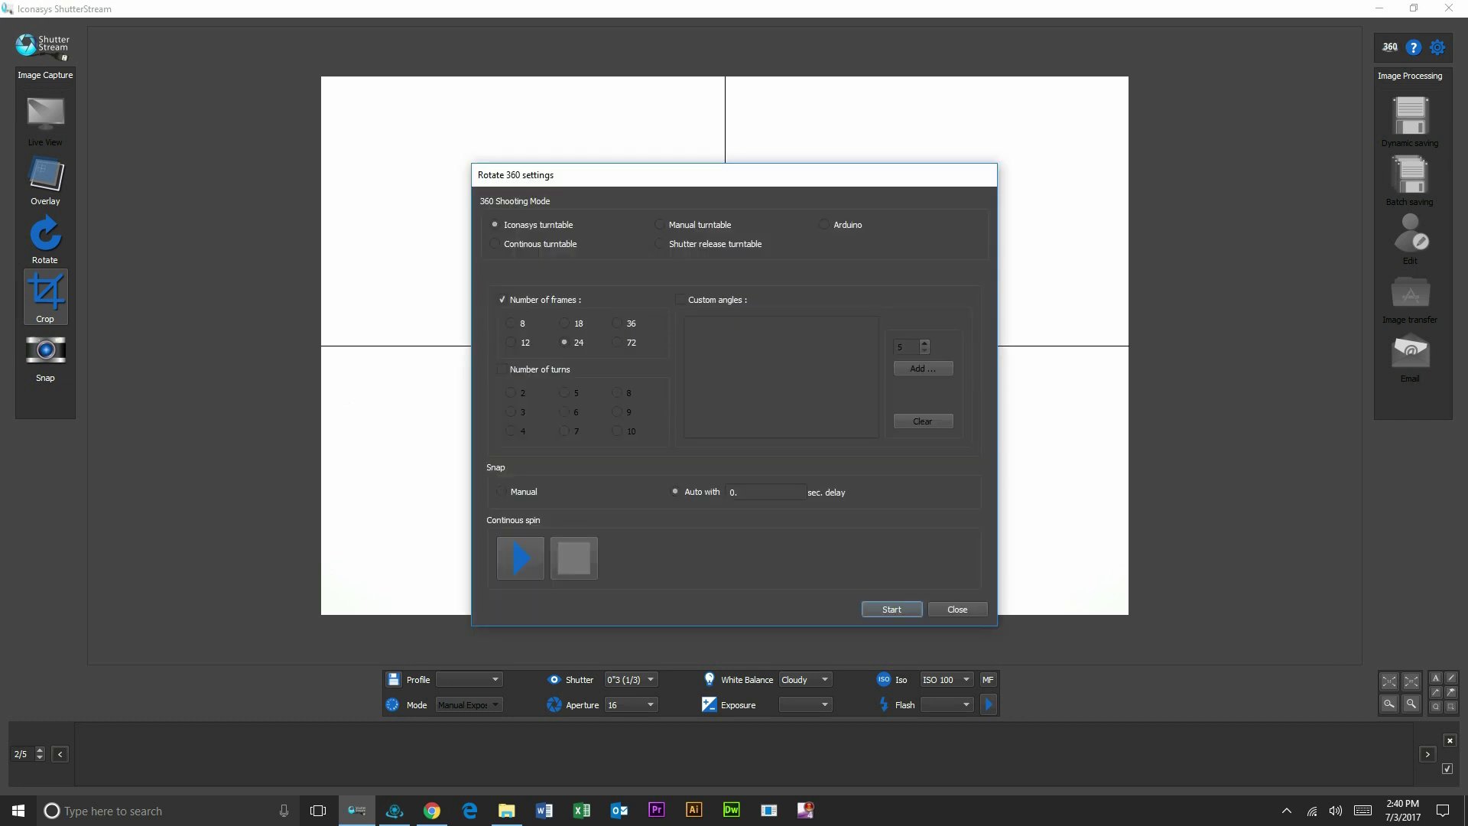
drag(719, 175, 1387, 75)
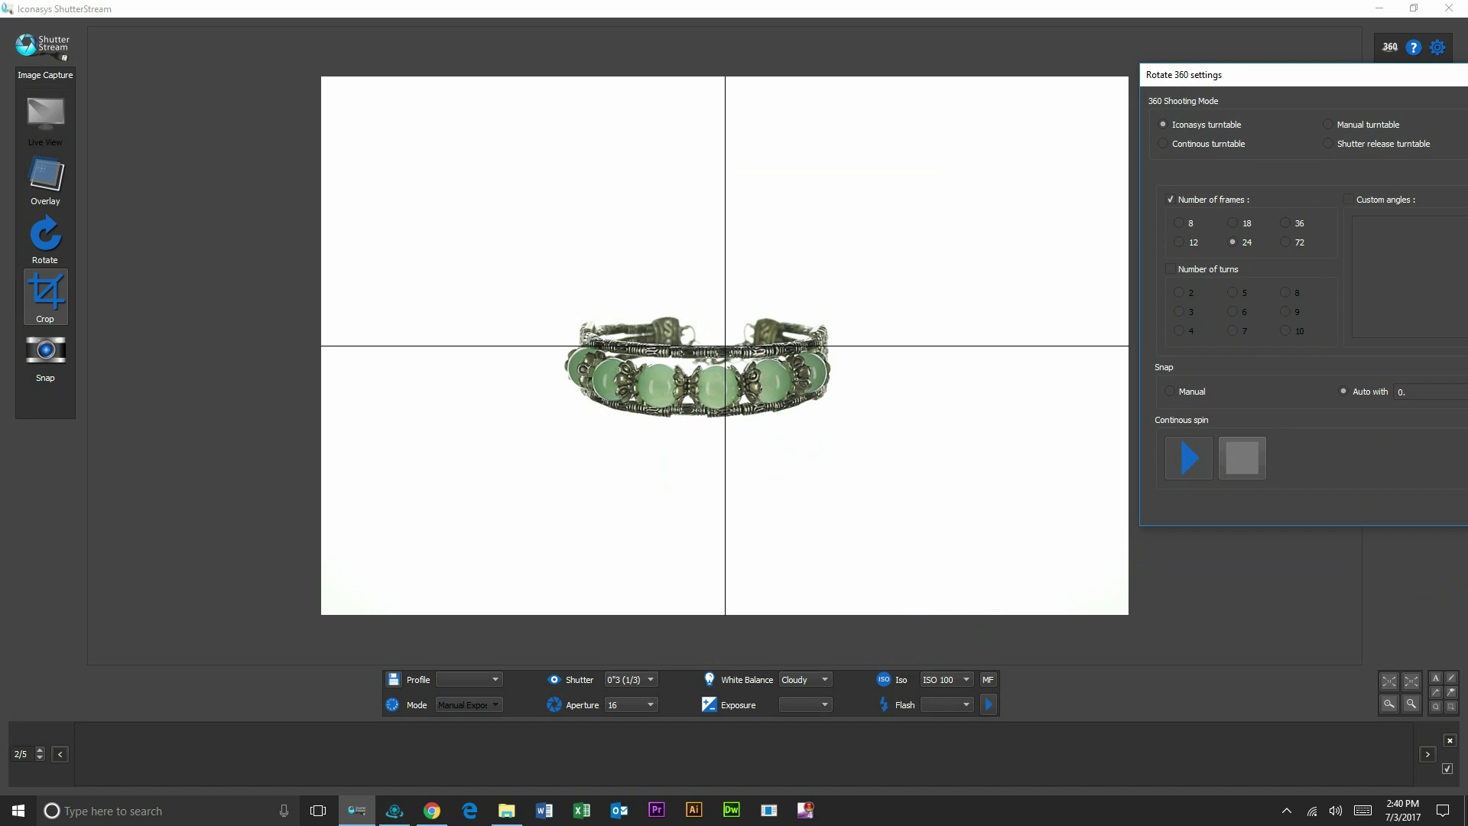
click(1189, 458)
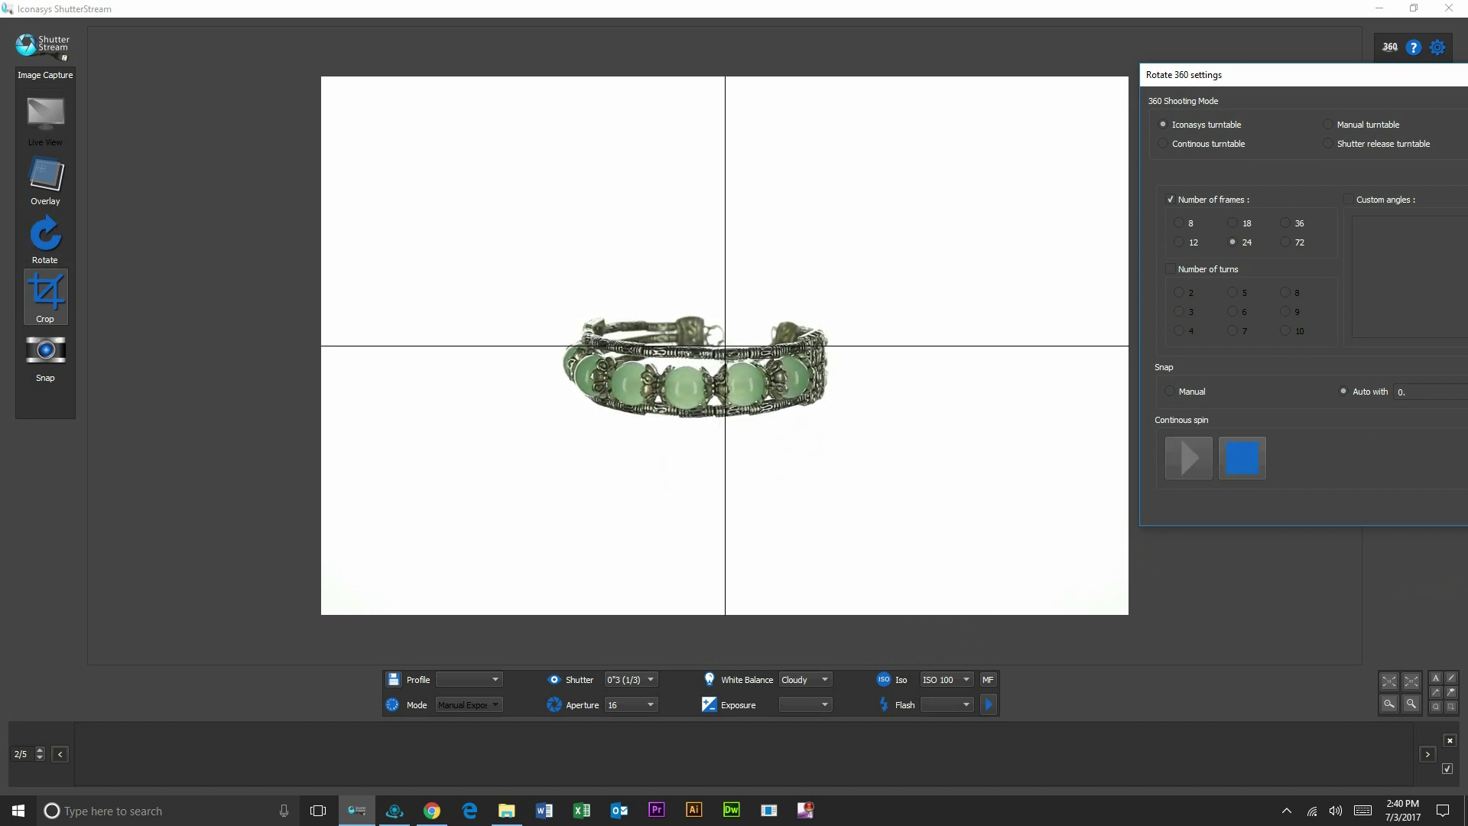
drag(520, 217, 890, 465)
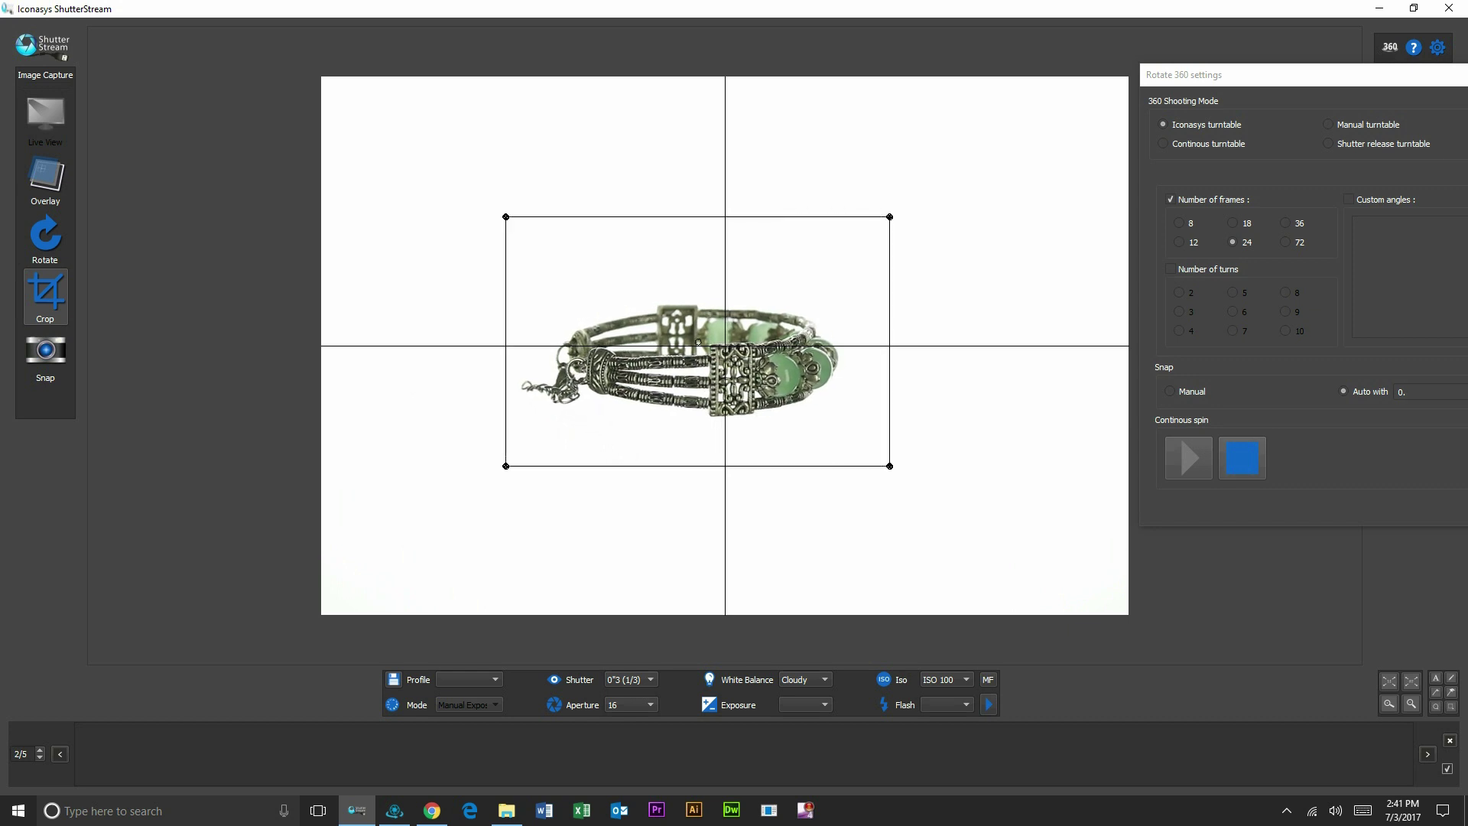
click(1242, 458)
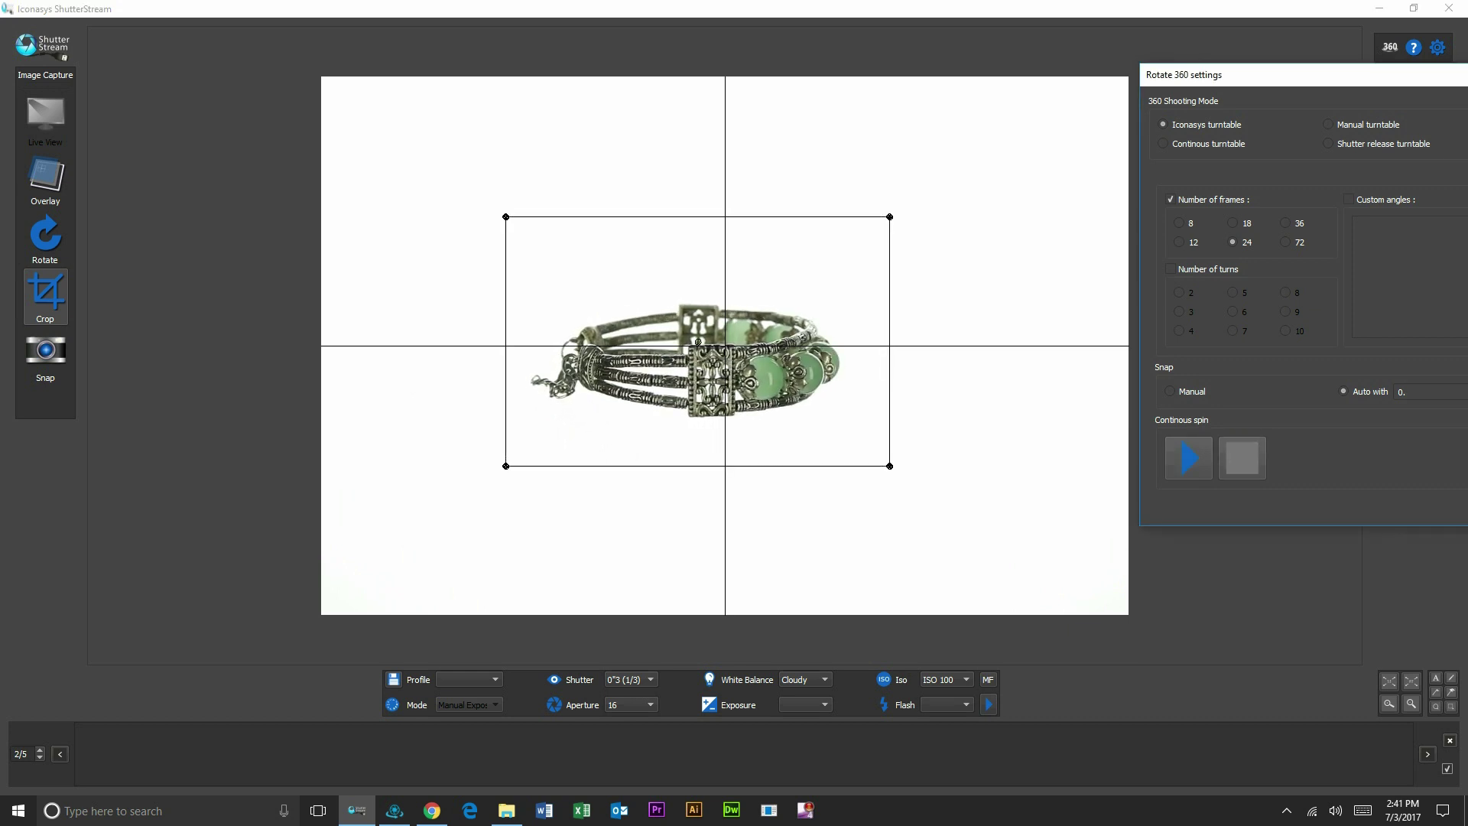
Run the automated 360 capture of the bracelet on the Iconasys turntable with 24 frames.
drag(1300, 75, 958, 73)
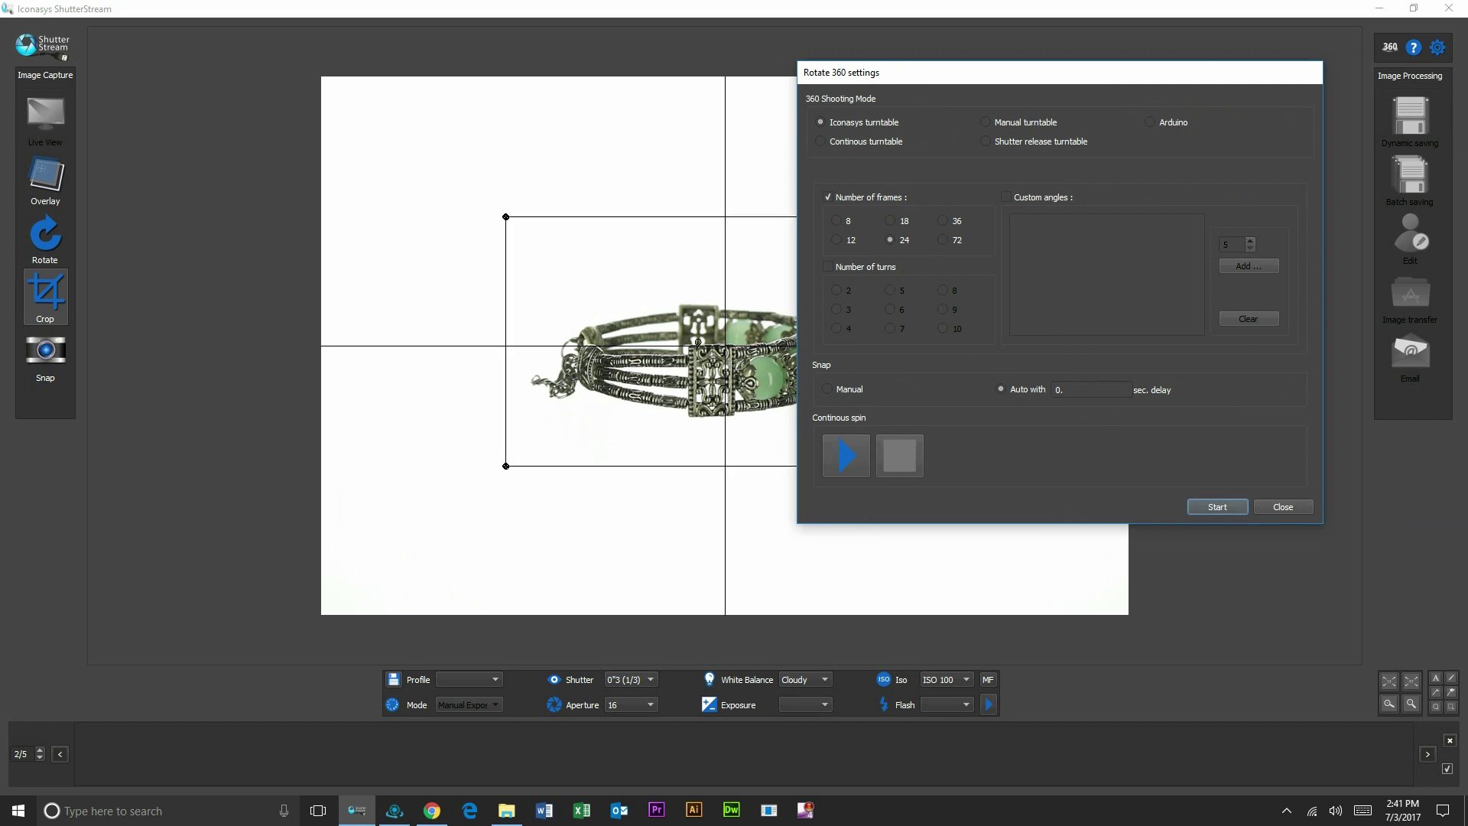
click(1217, 507)
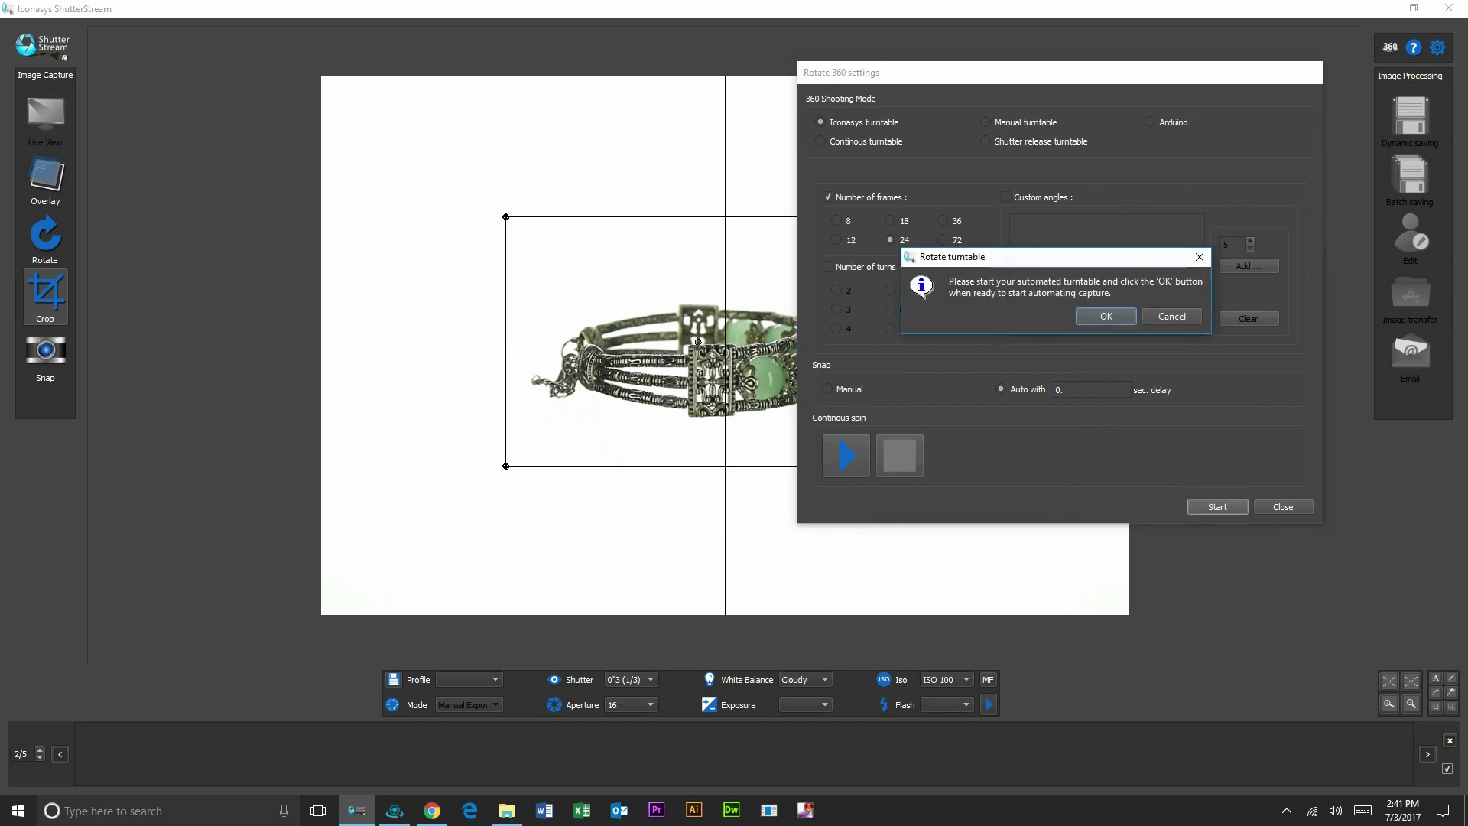
click(1106, 315)
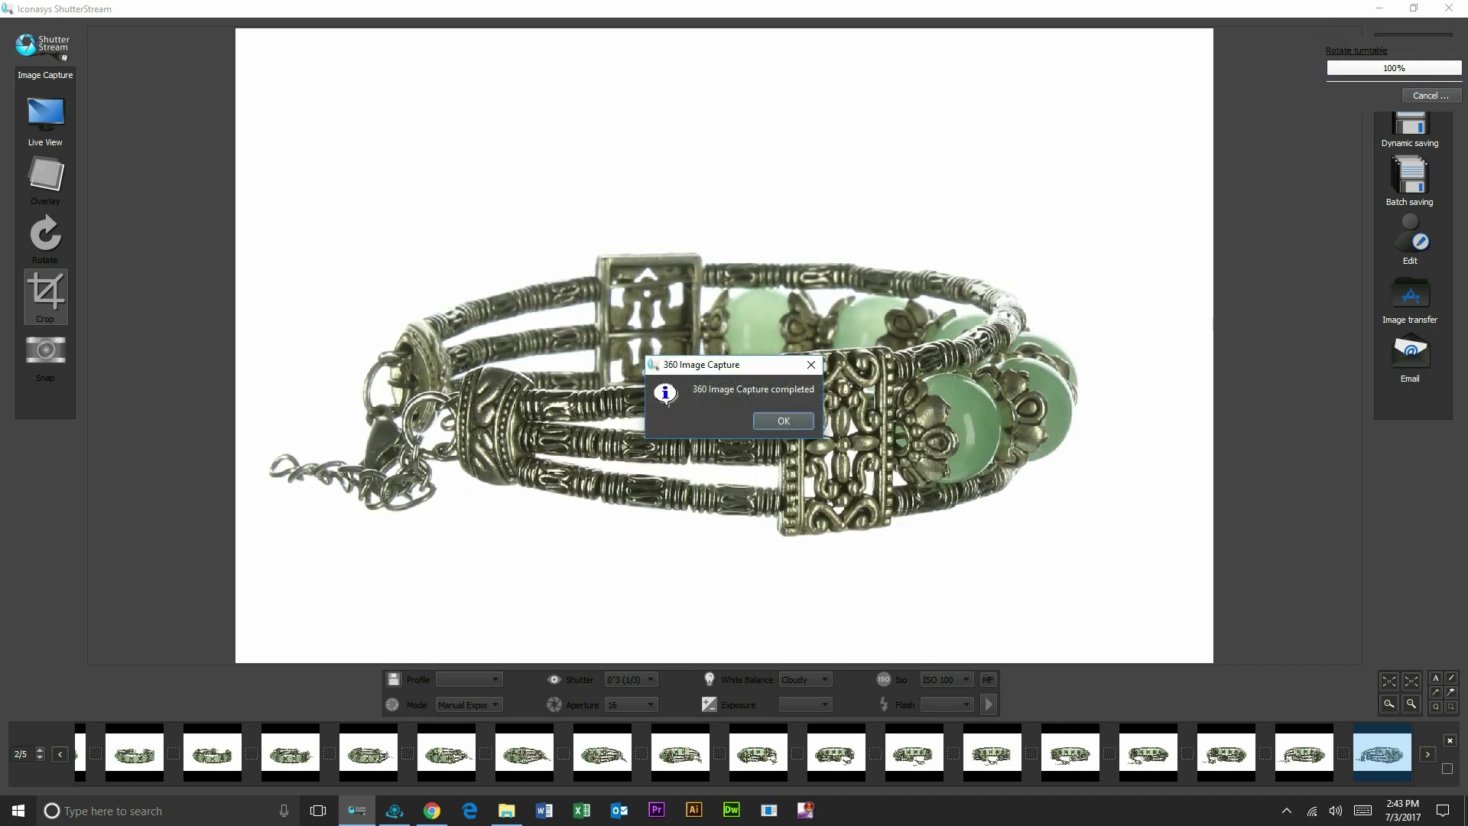
key(Return)
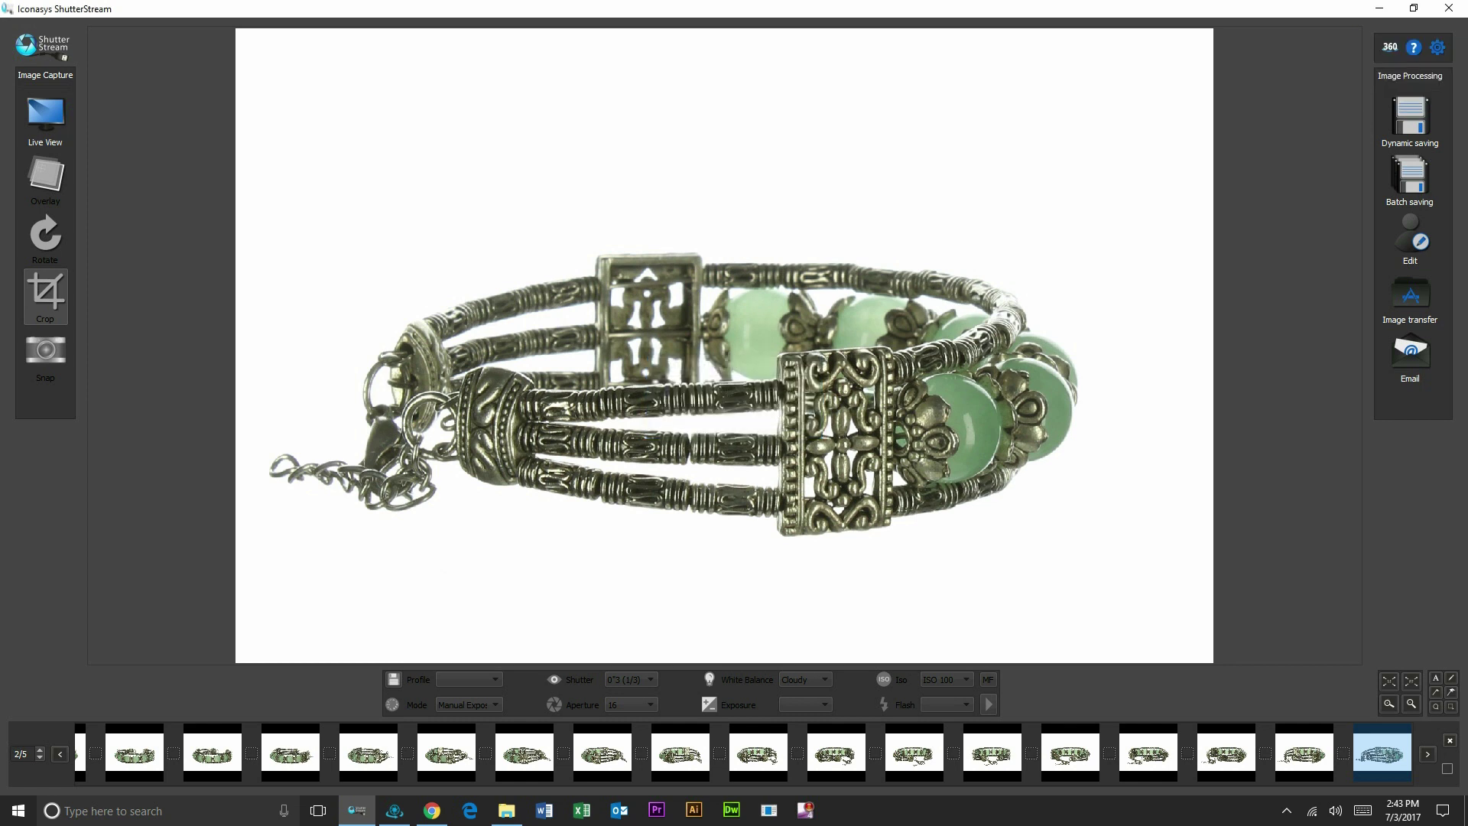
Open all captured images in the image editor and check the white background's RGB values with the eye dropper.
click(1447, 768)
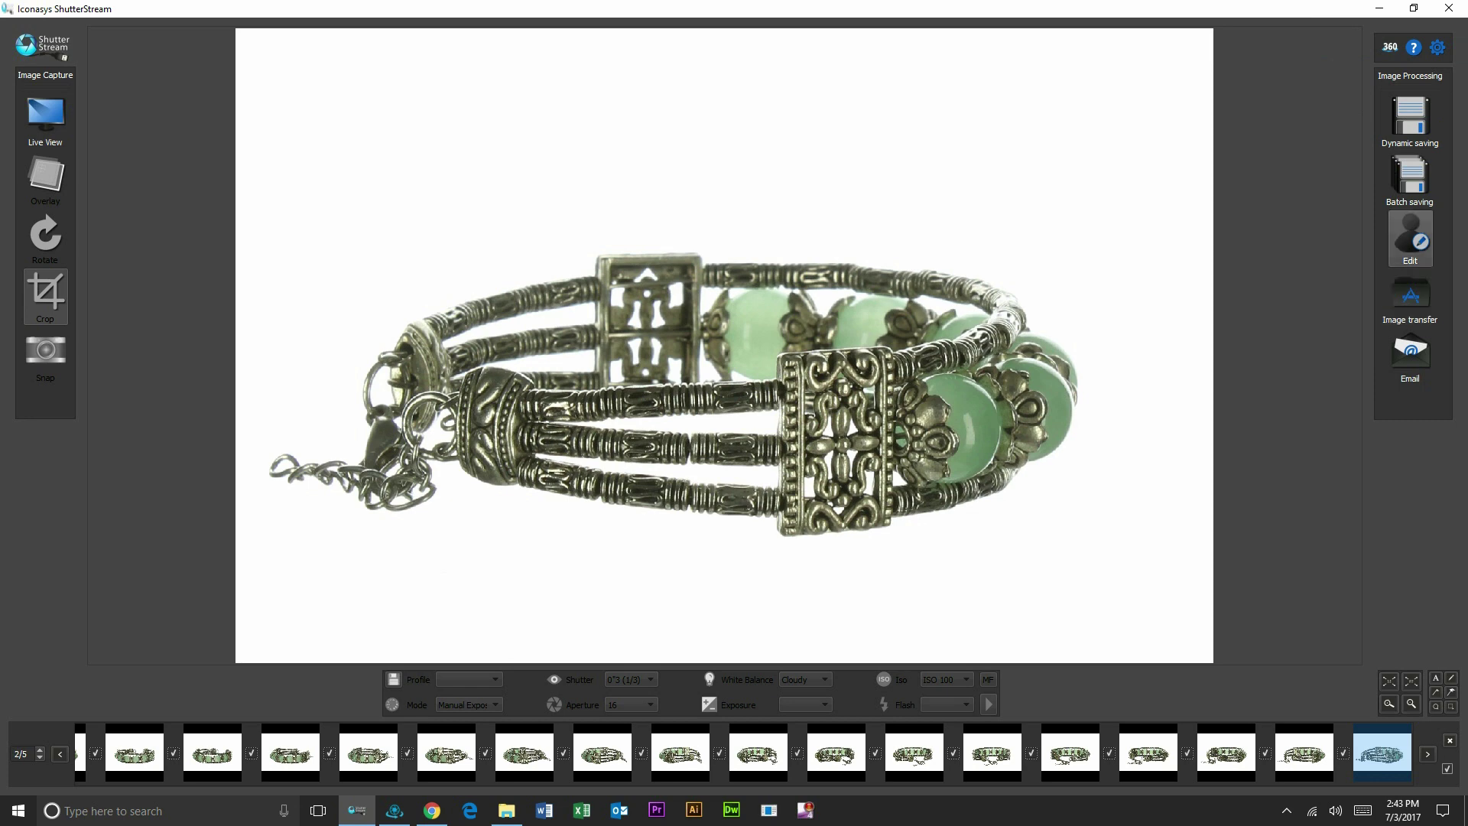
click(1410, 239)
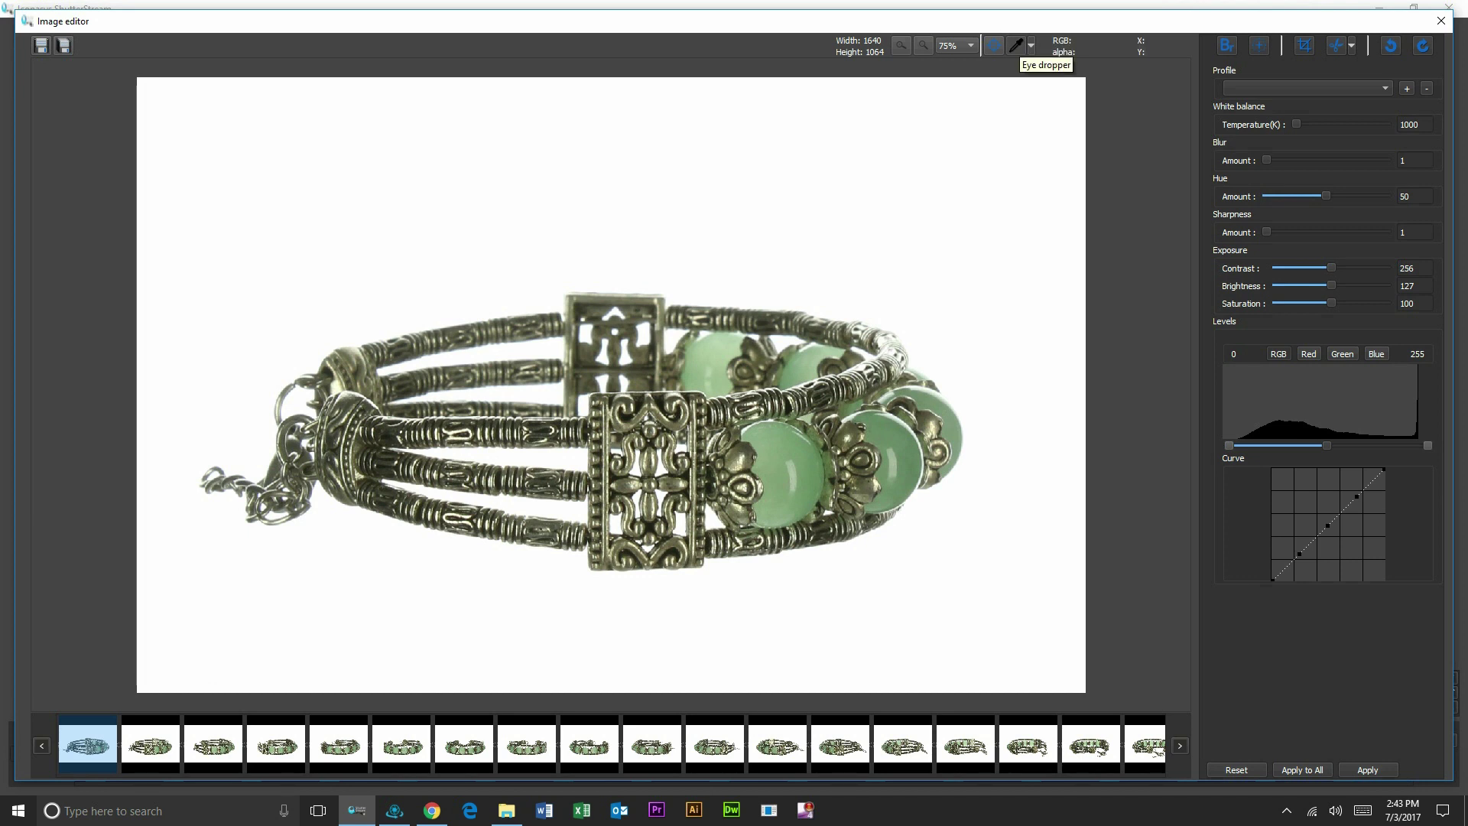
click(1016, 45)
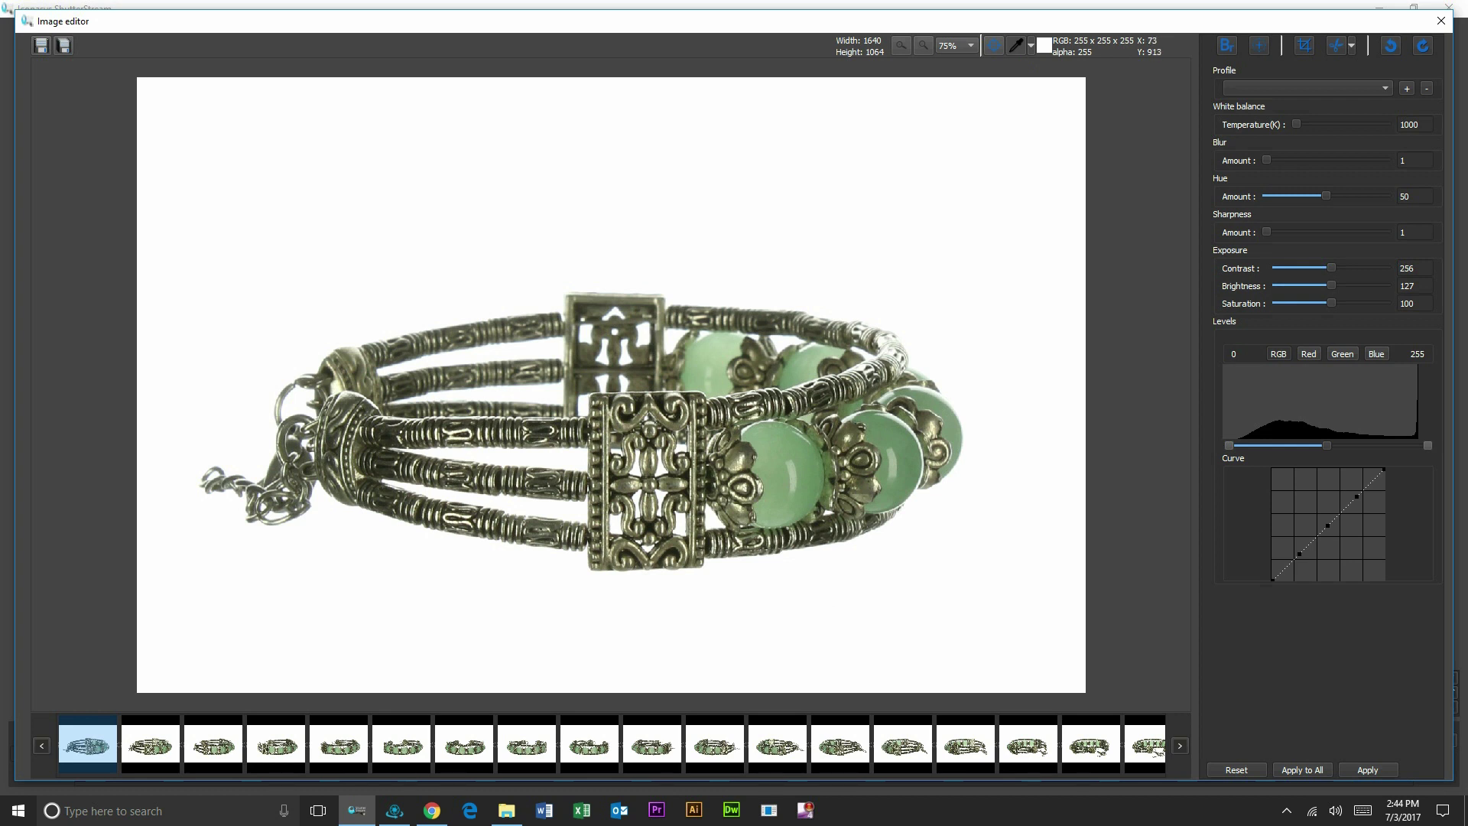
On the sixth frame, raise the black level slightly and set saturation to 110, and apply the edits to all images.
click(401, 744)
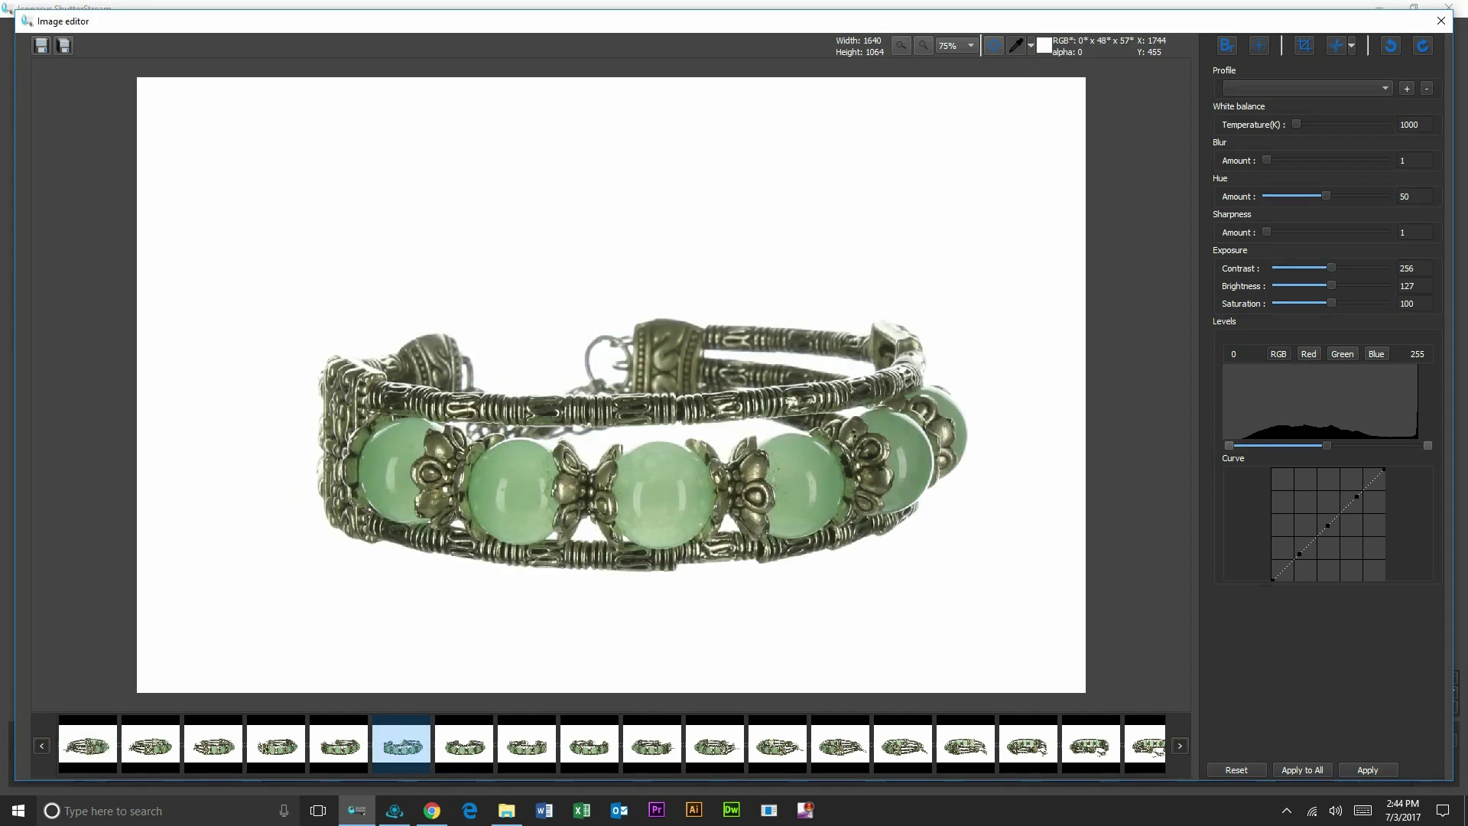
drag(1229, 445, 1235, 445)
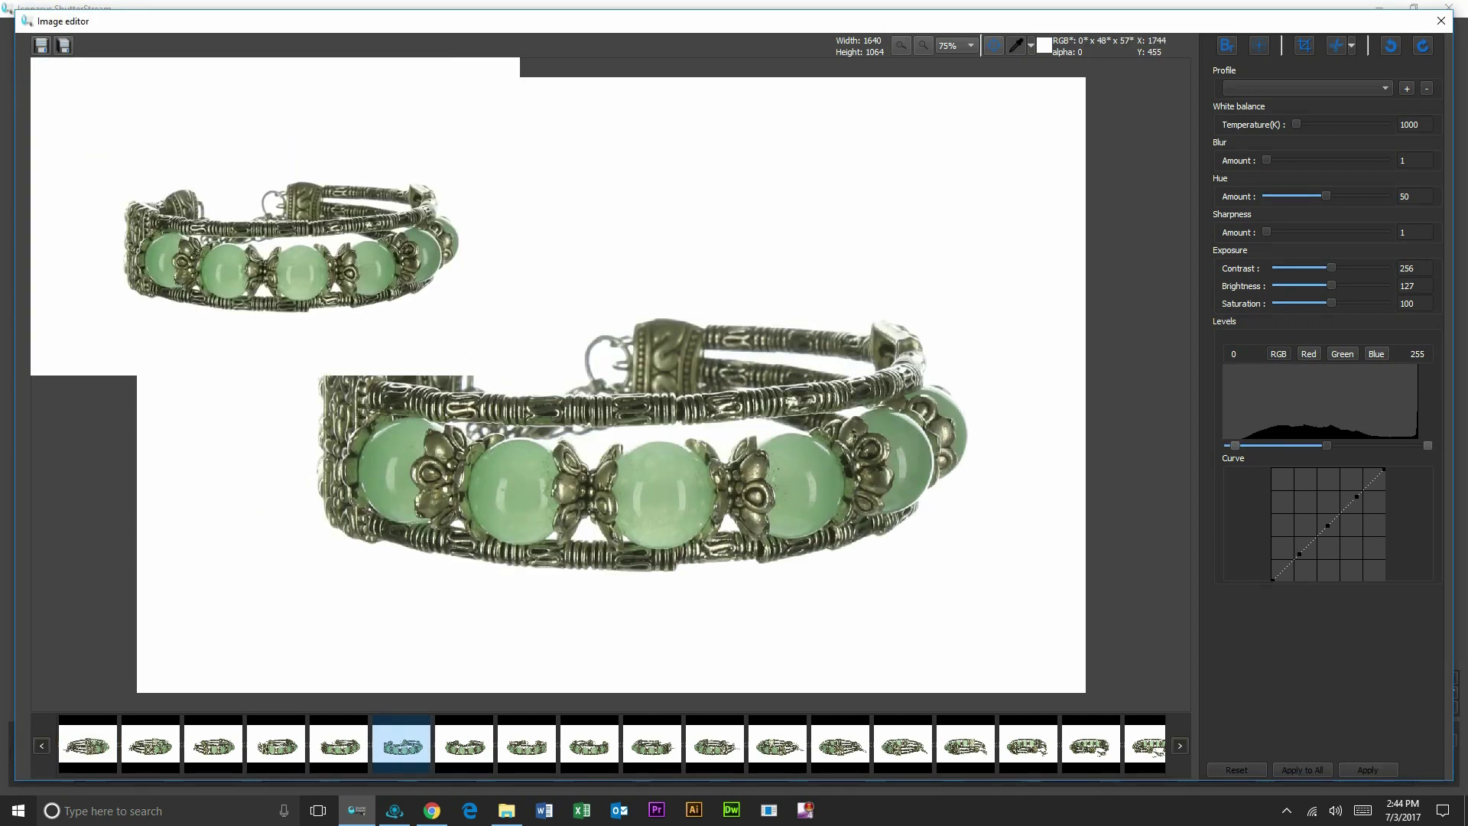
drag(1331, 304, 1334, 303)
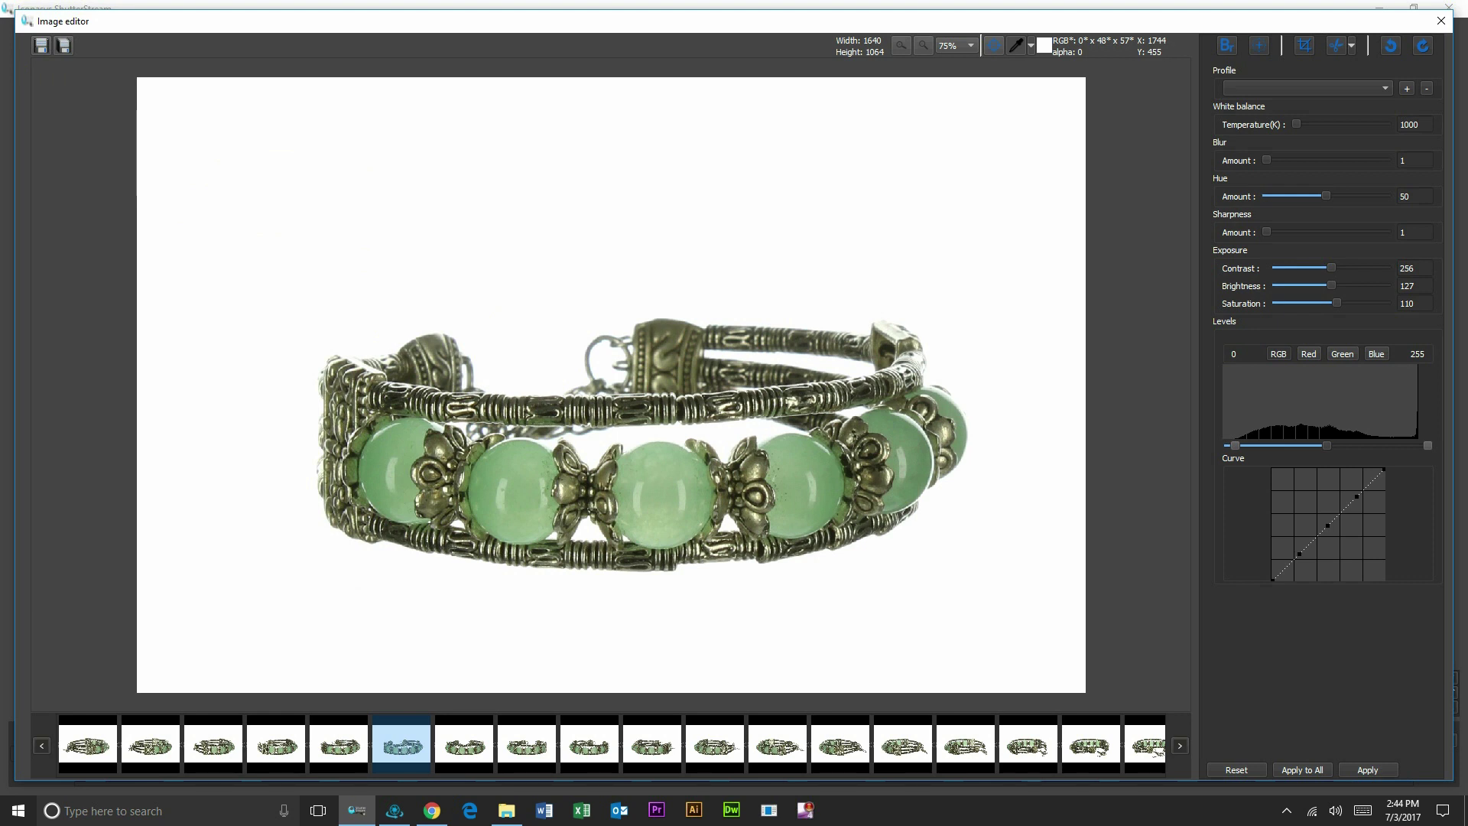
click(1302, 770)
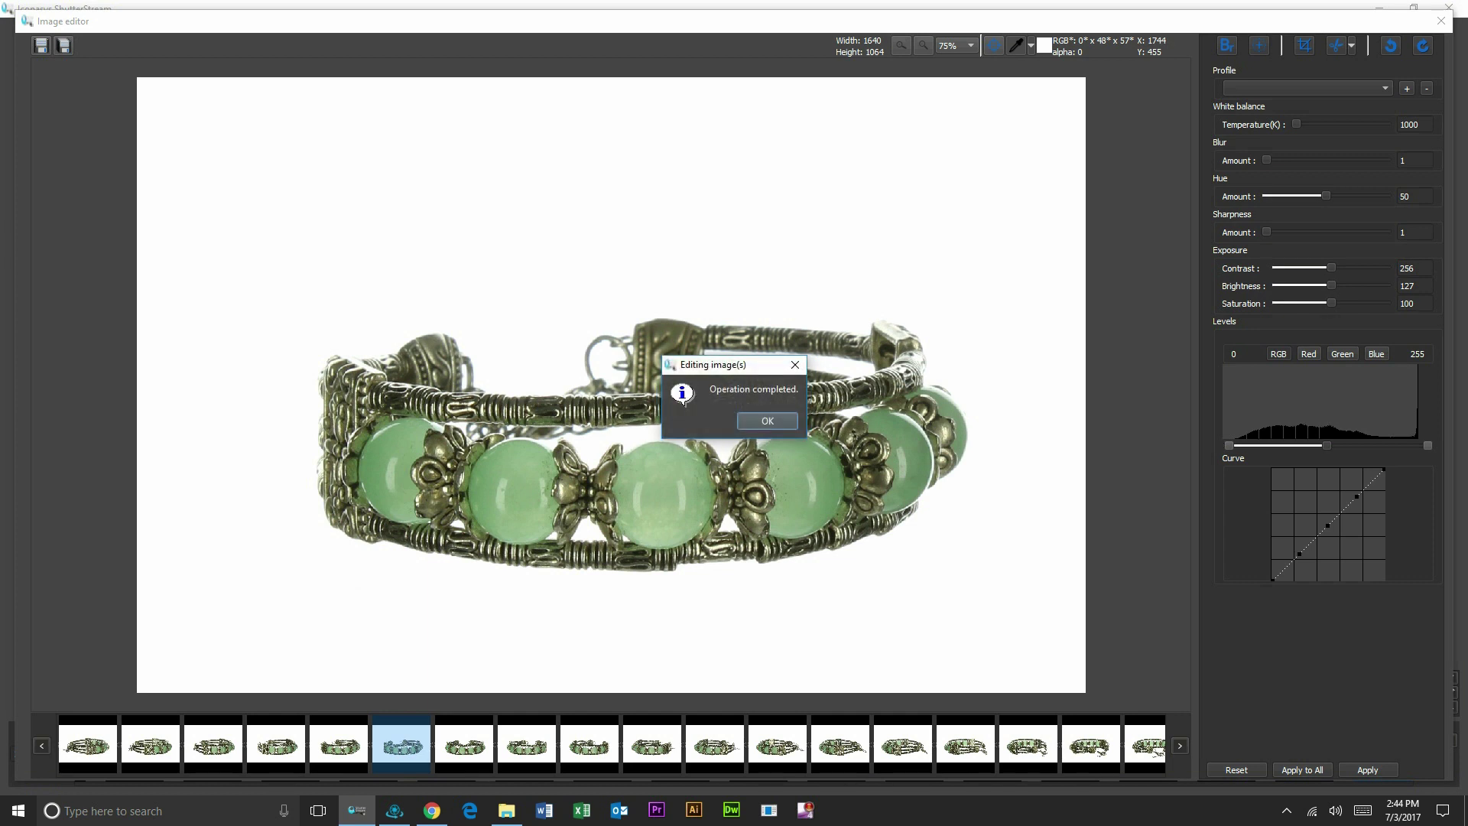
key(Return)
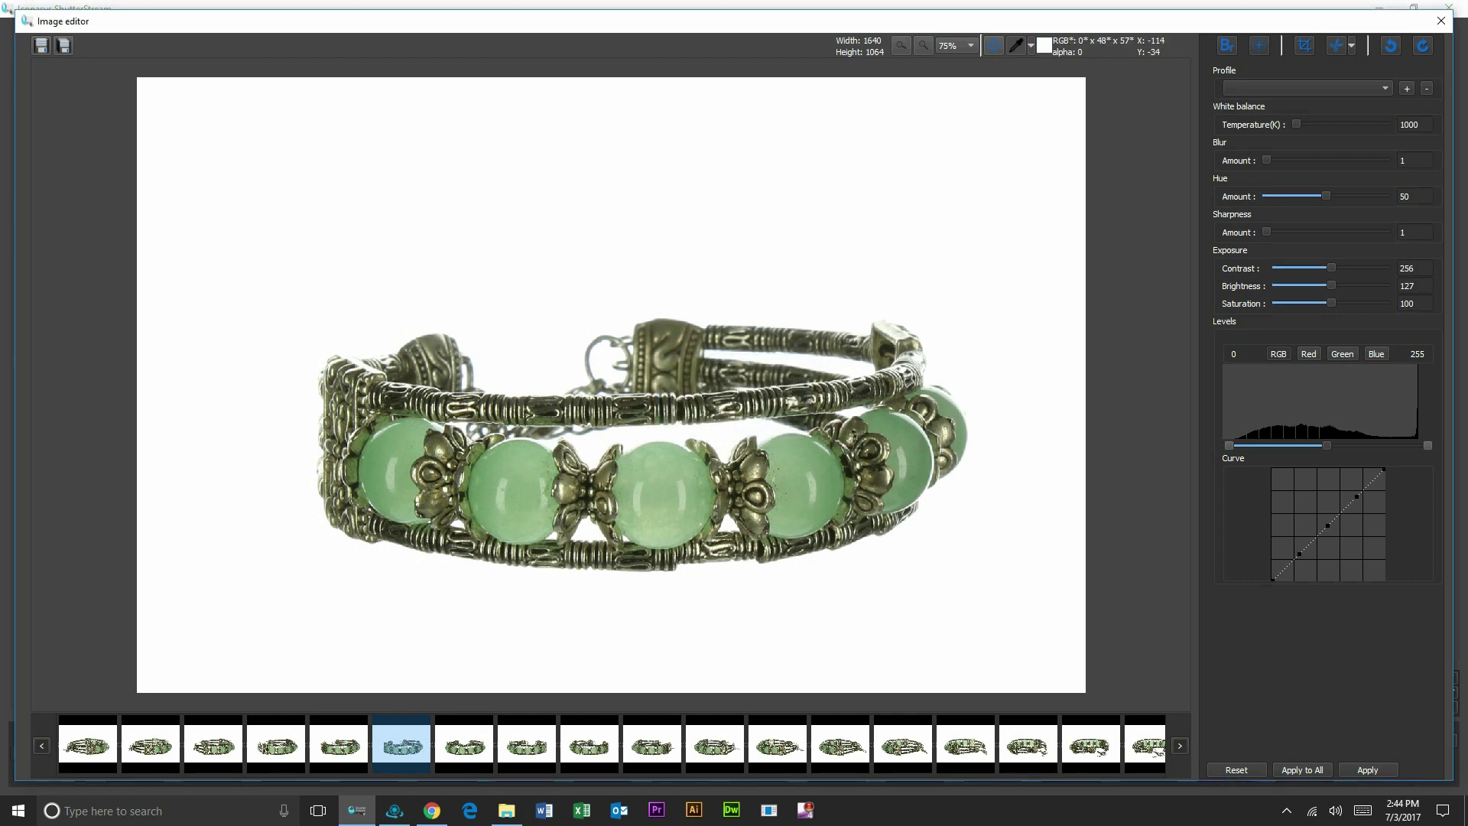
Batch save the edited images with the name "bracelet-", resized to a width of 1000.
click(65, 46)
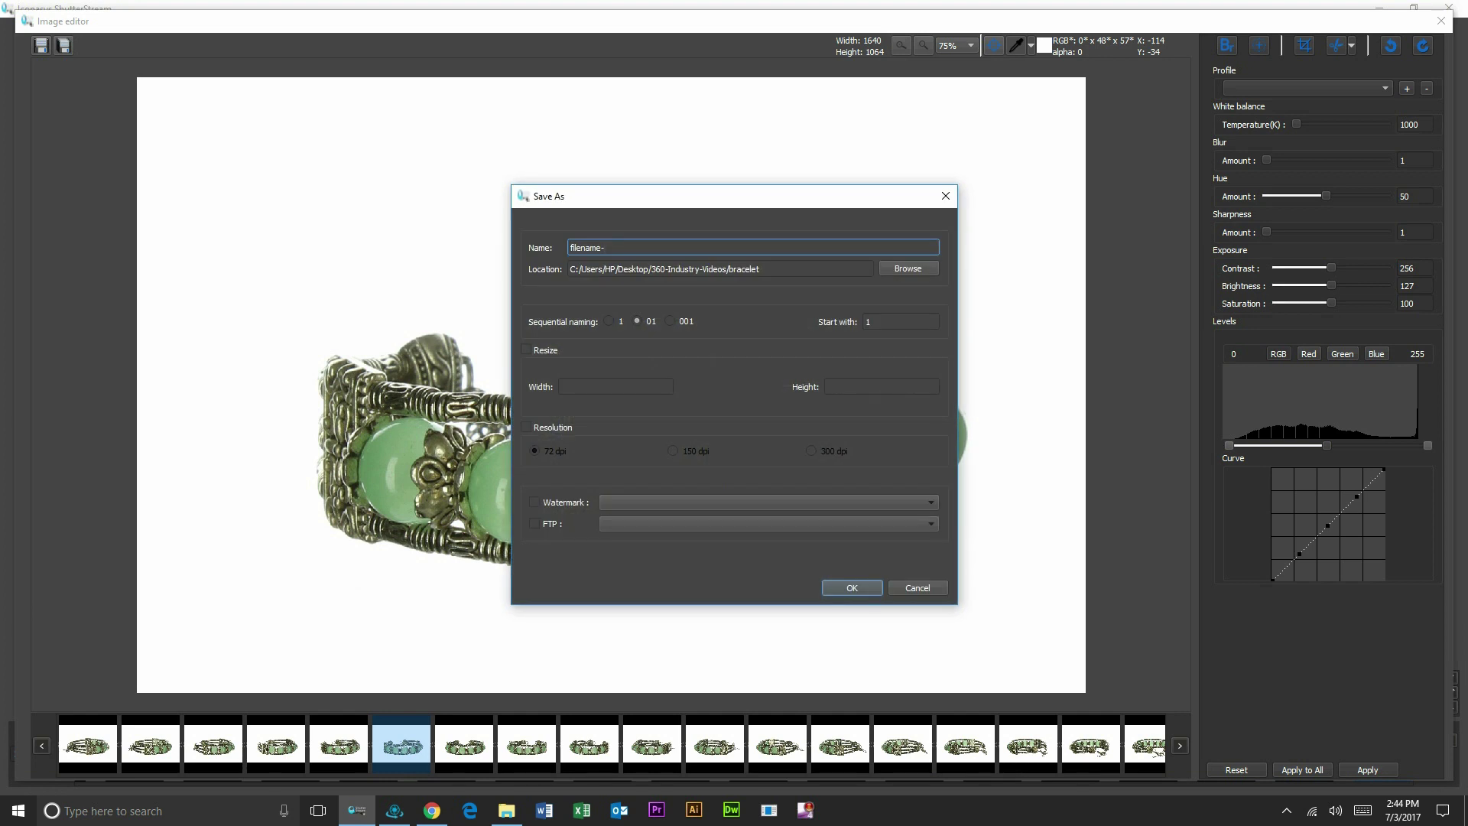
key(shift+Home)
text(bracelet)
click(527, 351)
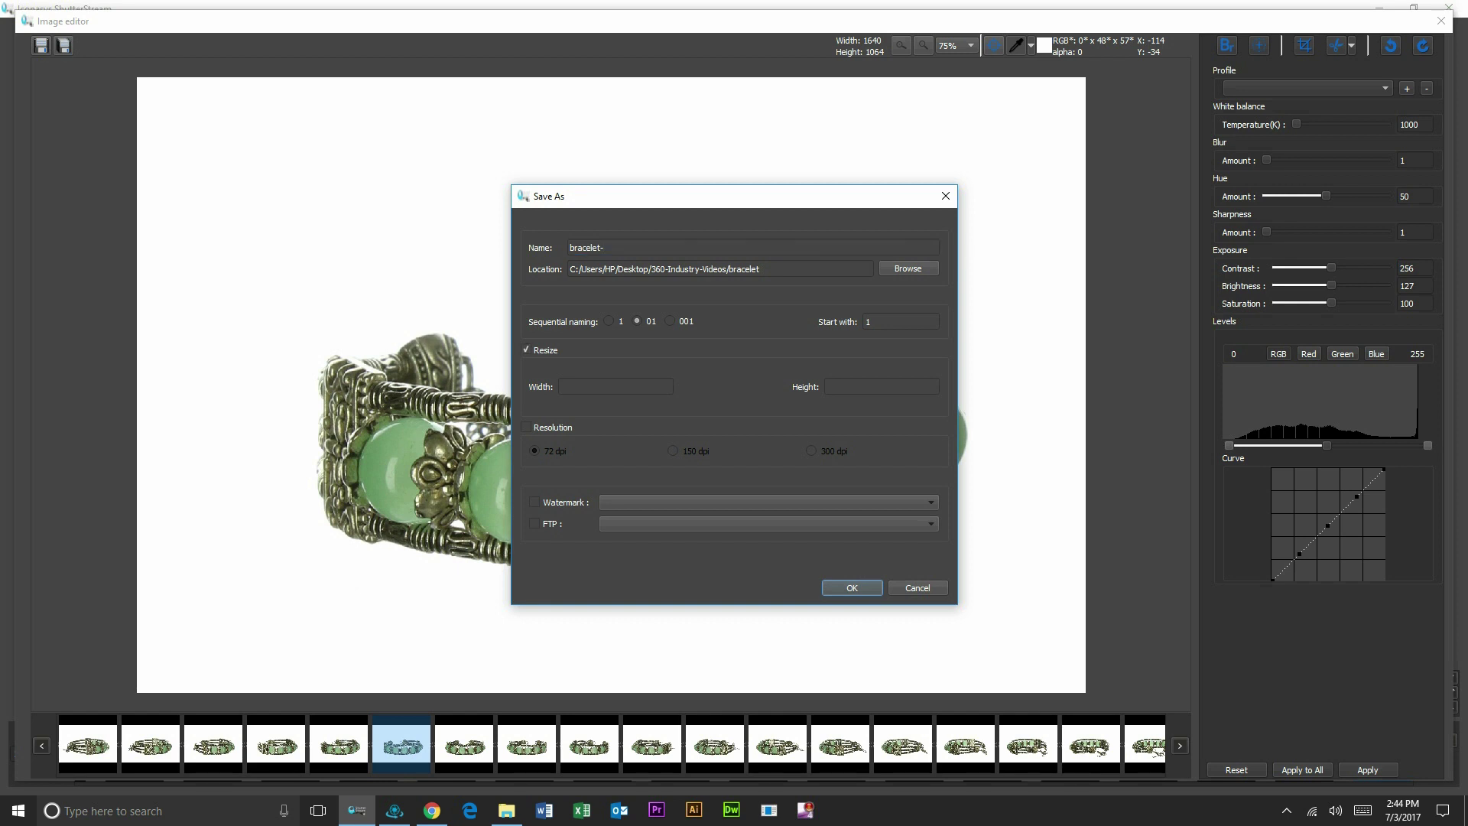
click(604, 386)
text(1000)
key(Return)
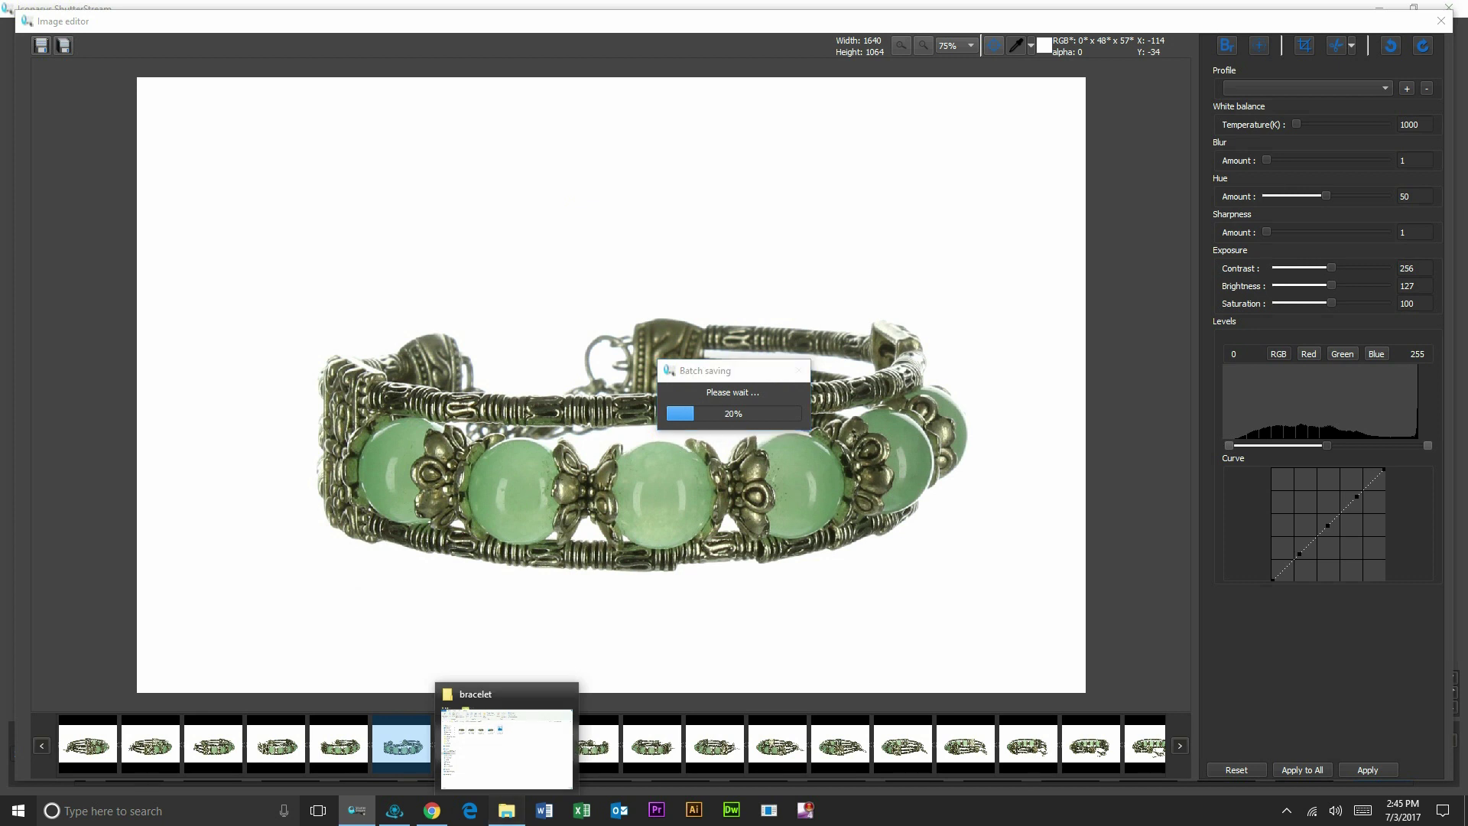
Switch to 360 View Creator and import images bracelet-01 through bracelet-24 from the bracelet folder.
click(489, 738)
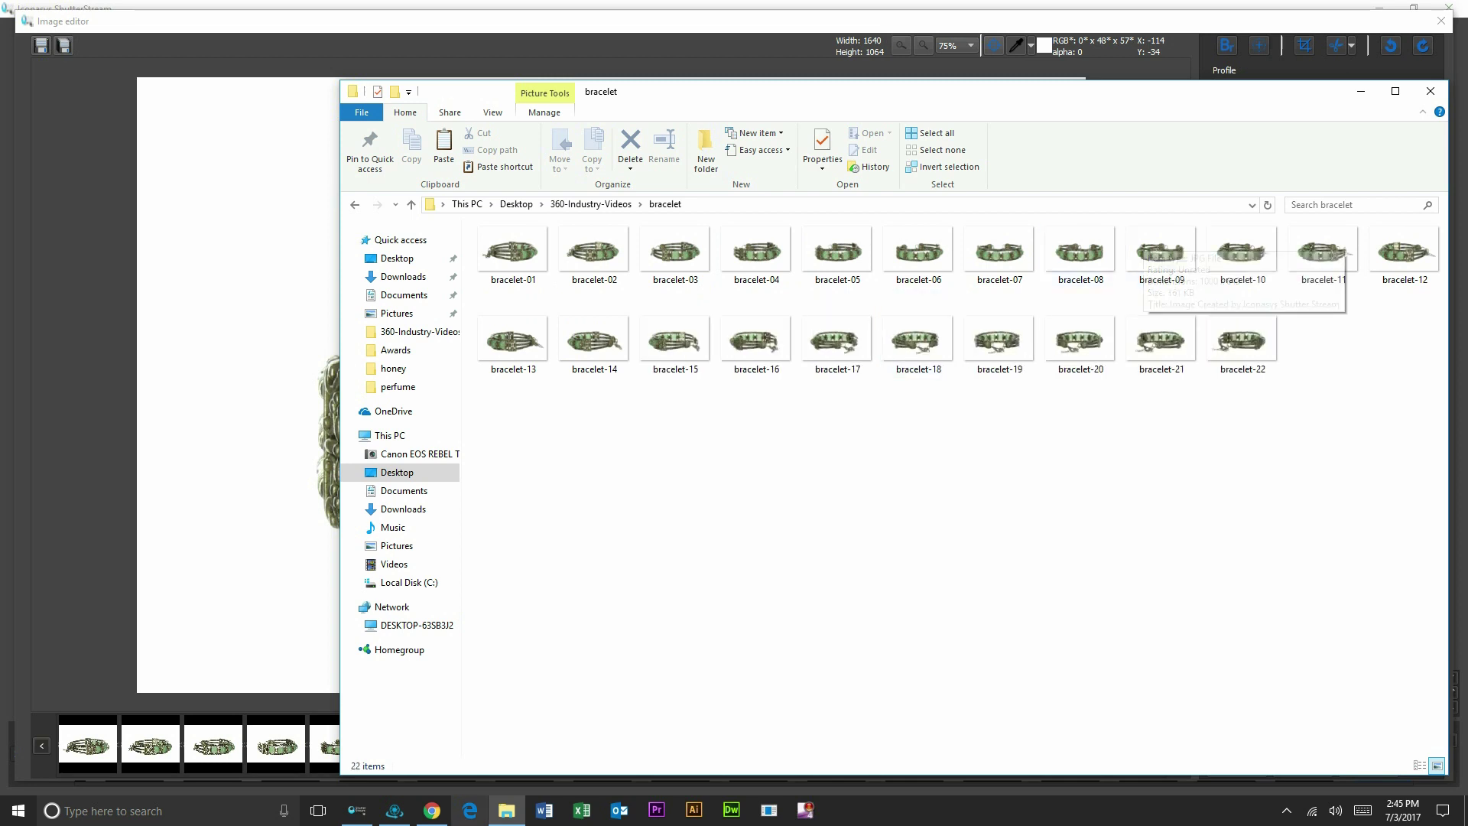
click(395, 810)
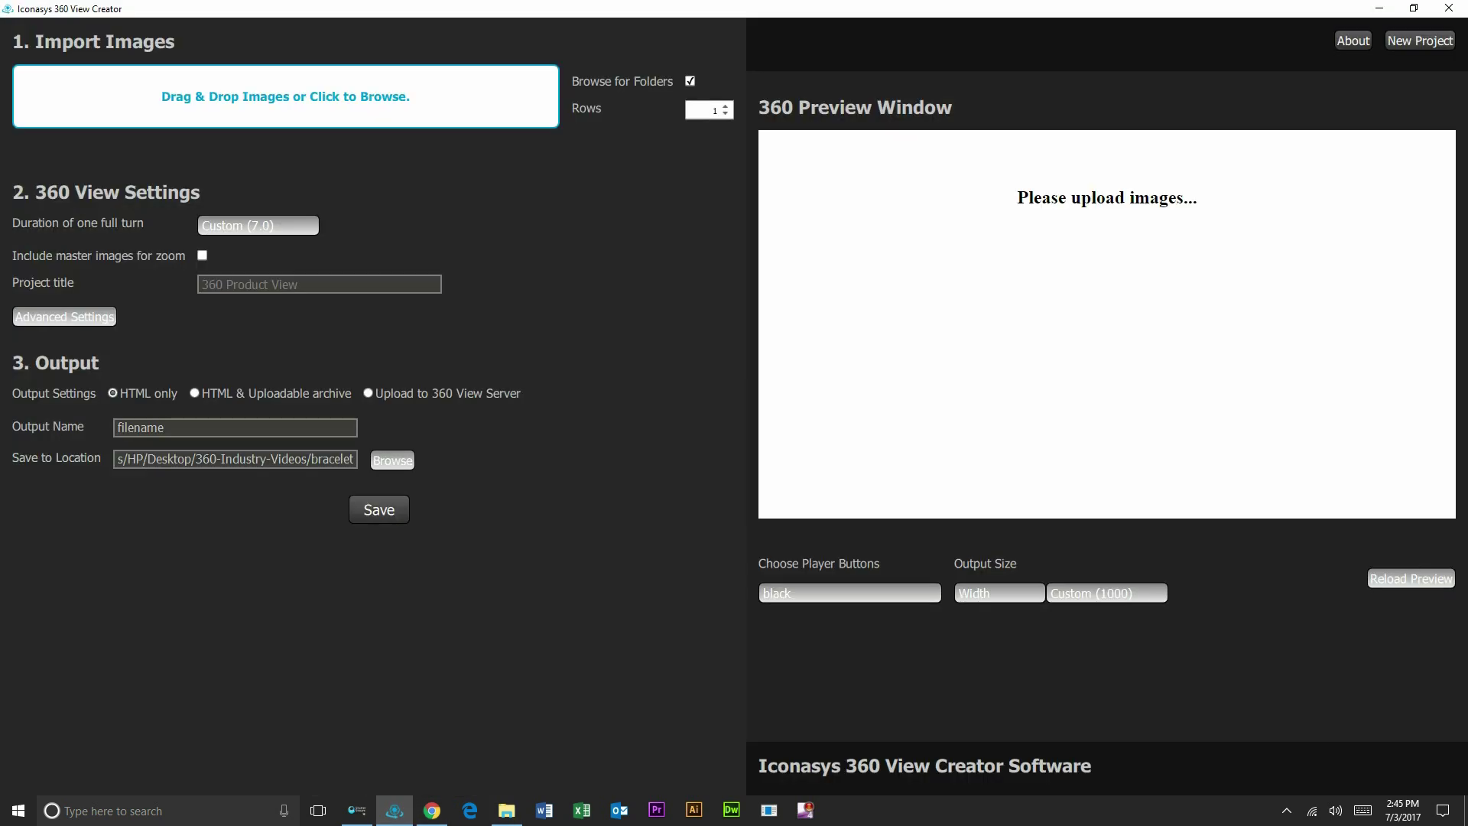
click(507, 810)
click(513, 253)
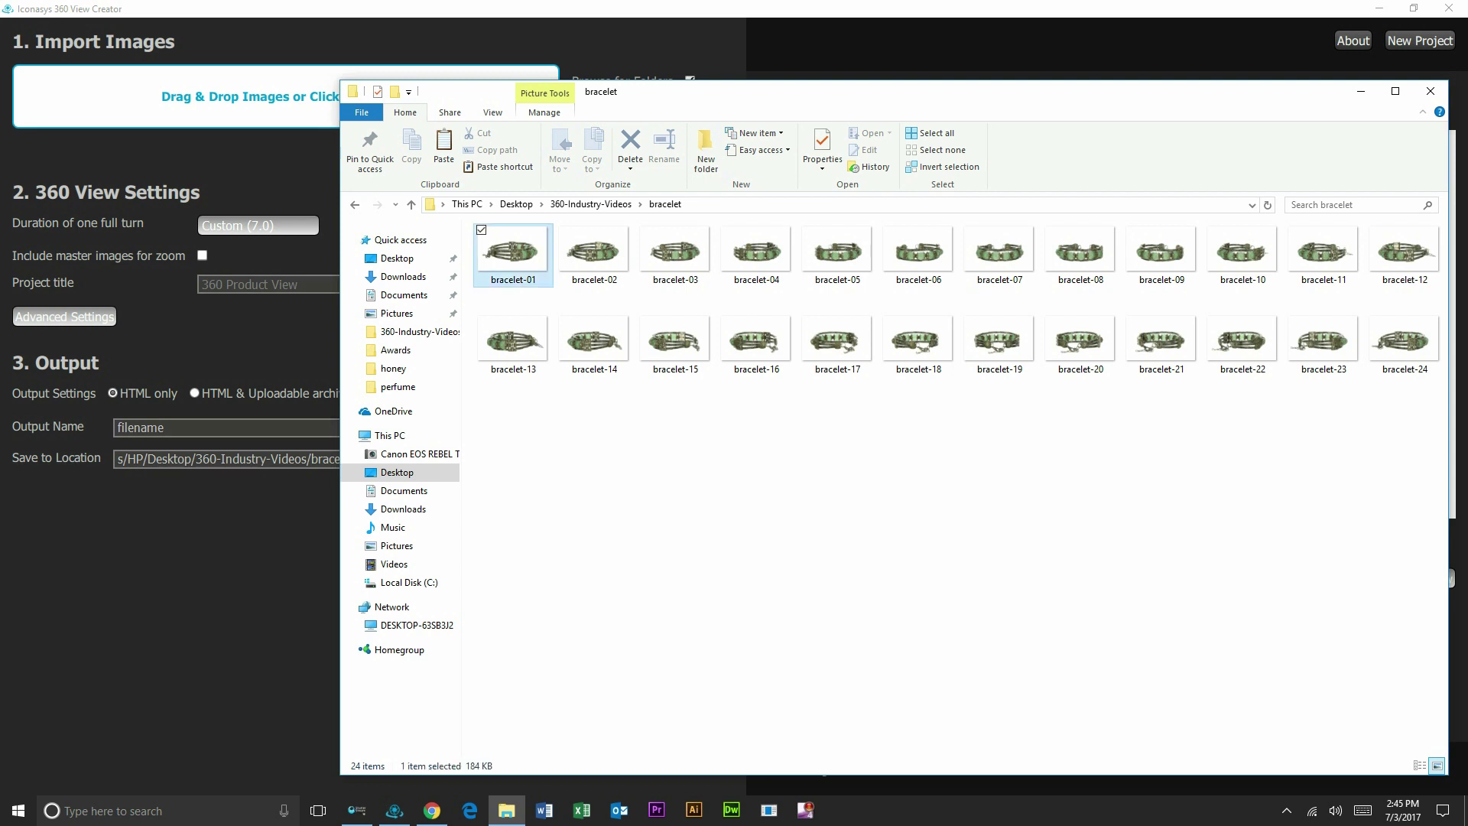
shift+click(1404, 336)
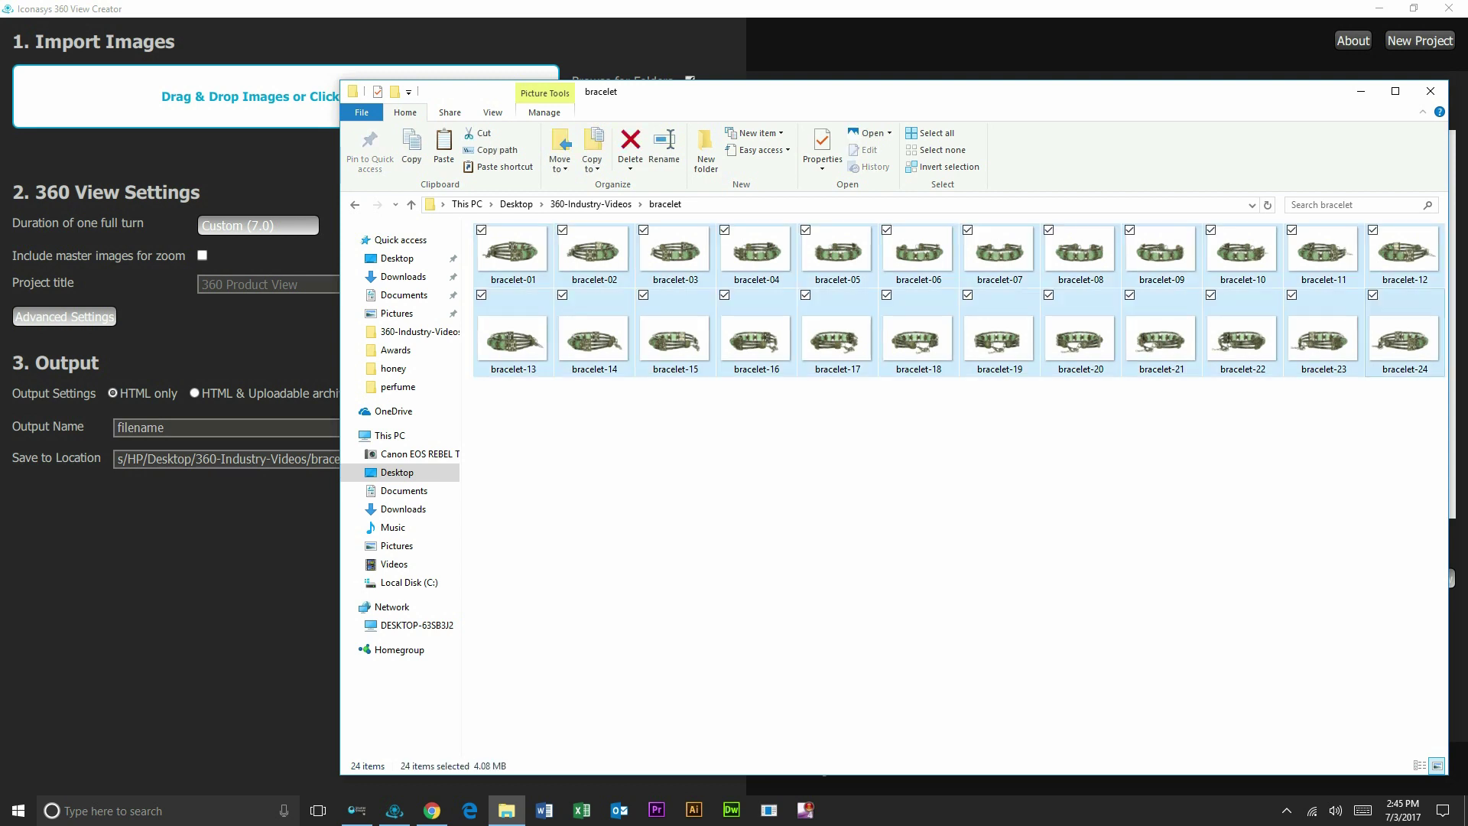
drag(922, 348, 233, 85)
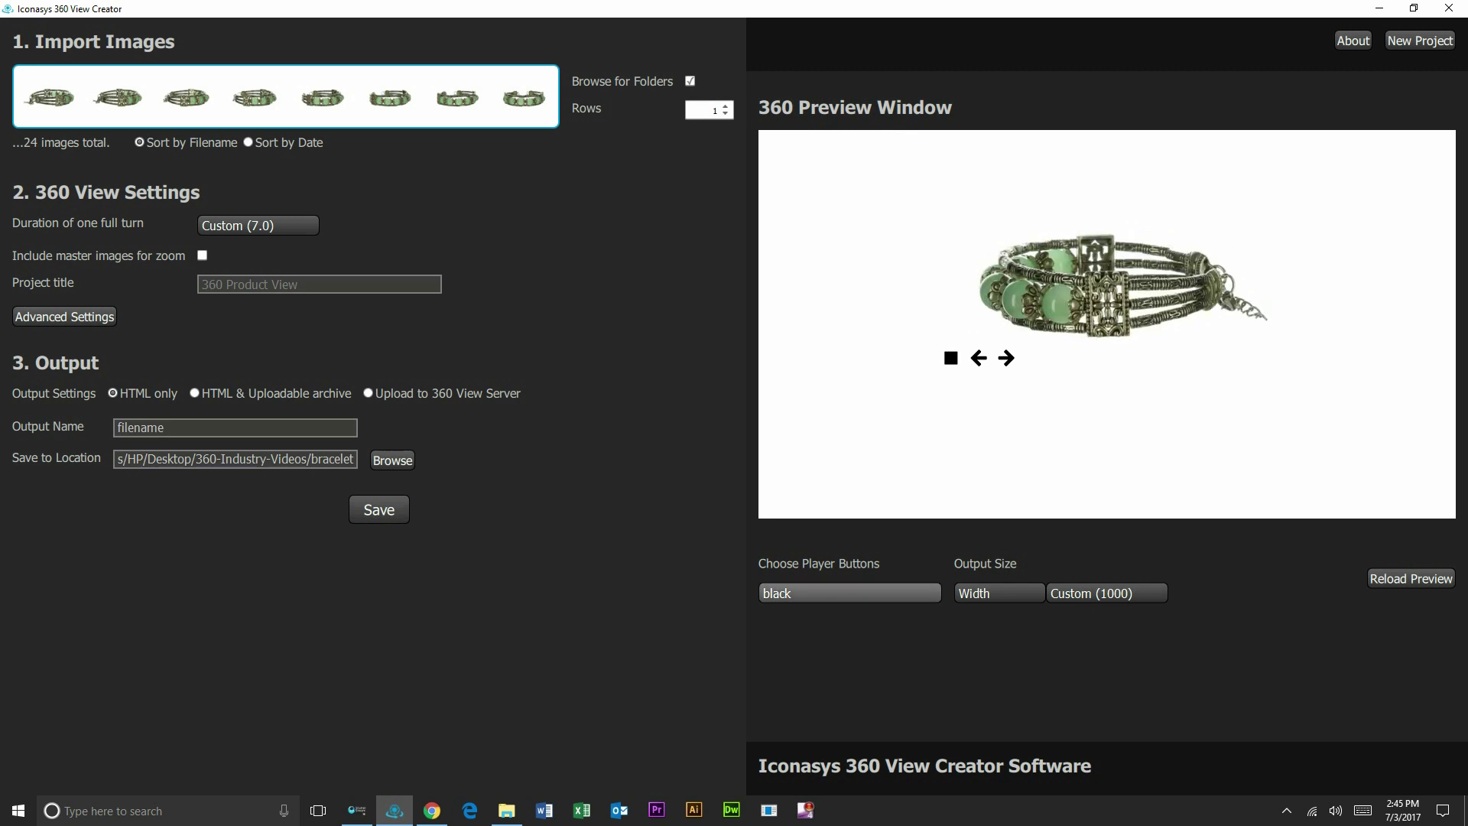
Name the output "bracelet" and save the 360 view as HTML only in the bracelet folder.
click(849, 592)
key(Escape)
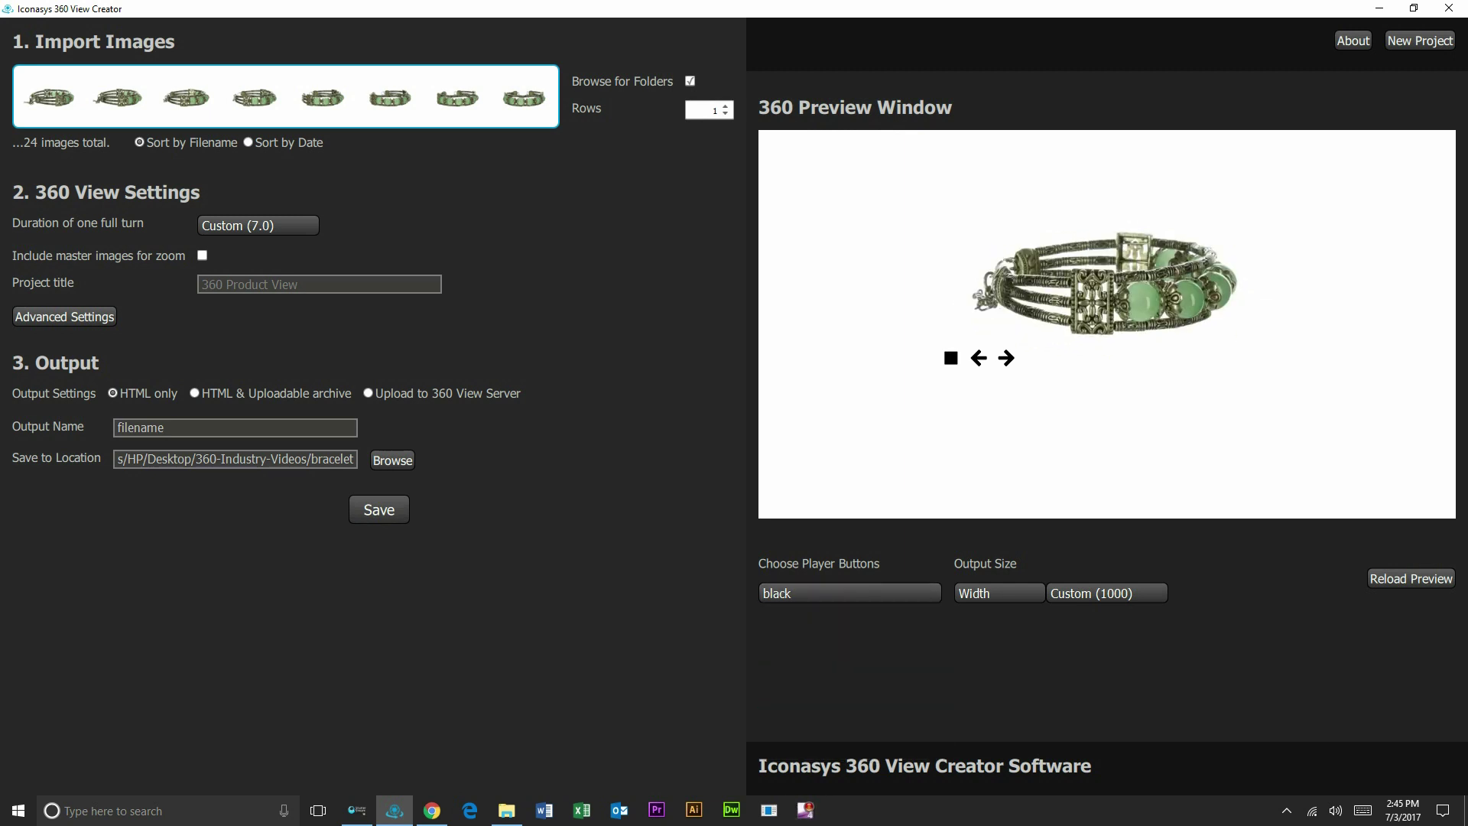
double_click(140, 427)
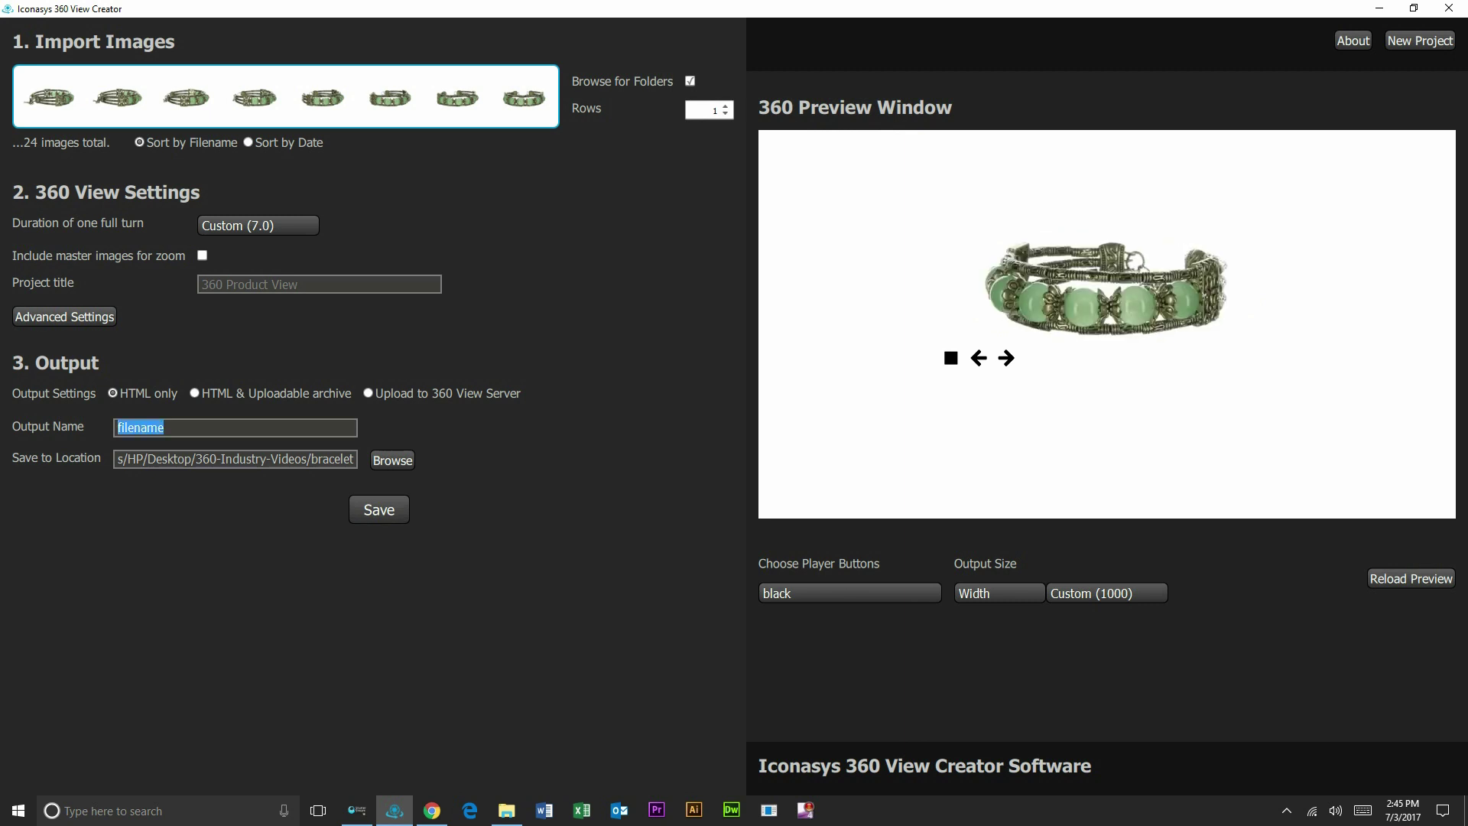
text(bracelet)
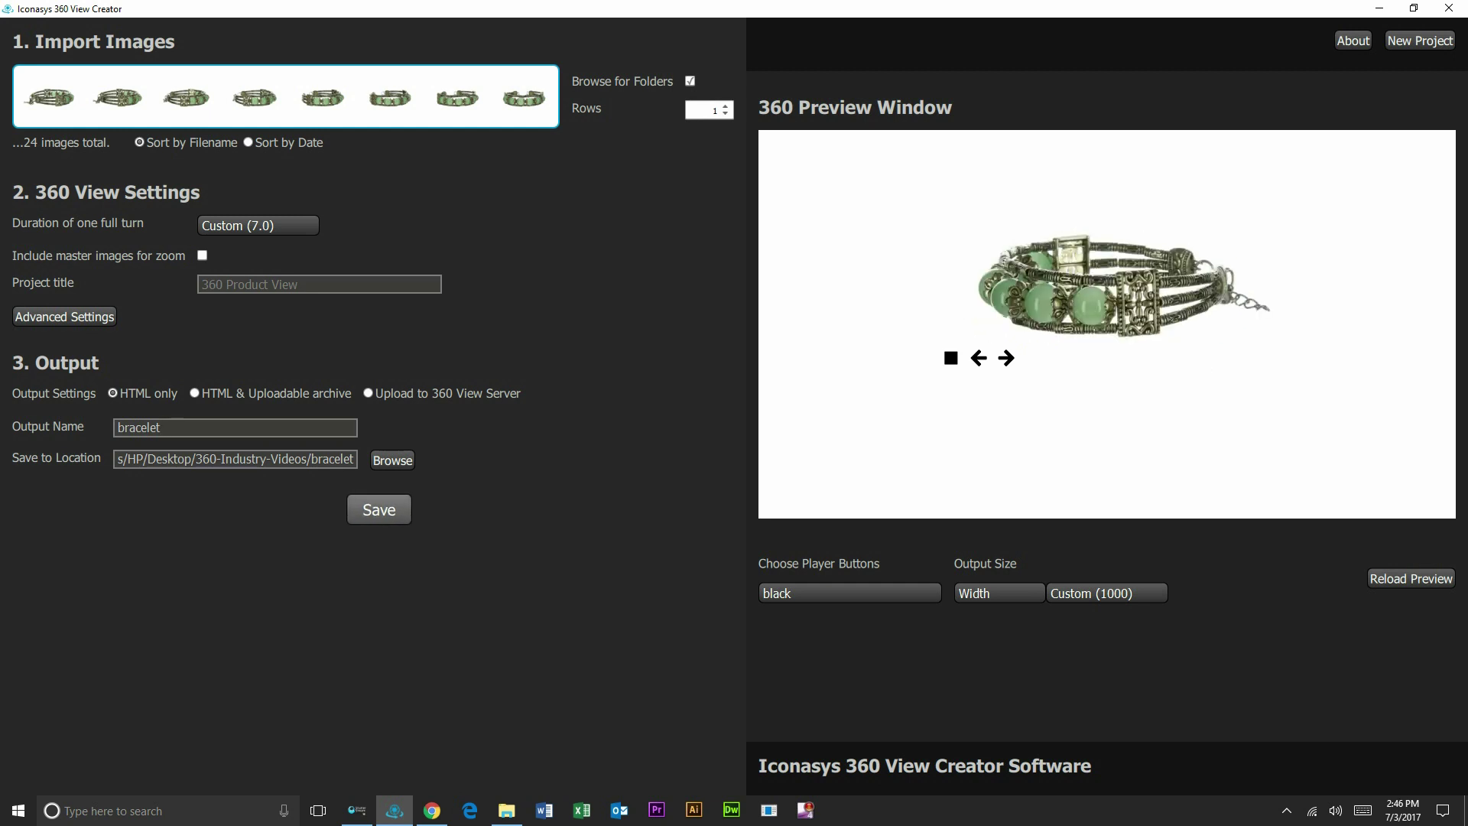
click(375, 509)
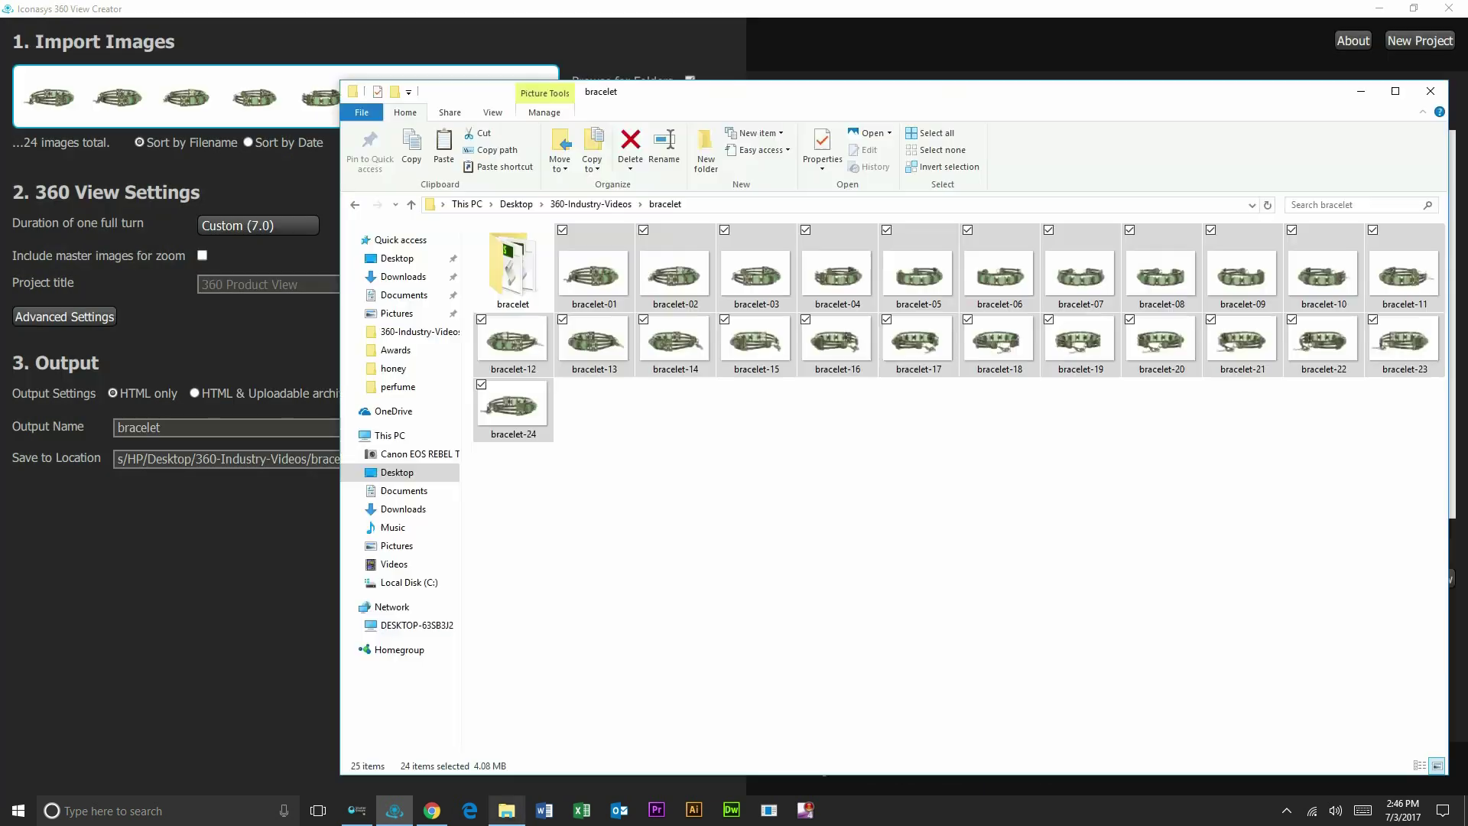
Open the exported iframe.html from the new bracelet folder in the browser, rotate the bracelet manually, and restart the automatic spin.
double_click(512, 268)
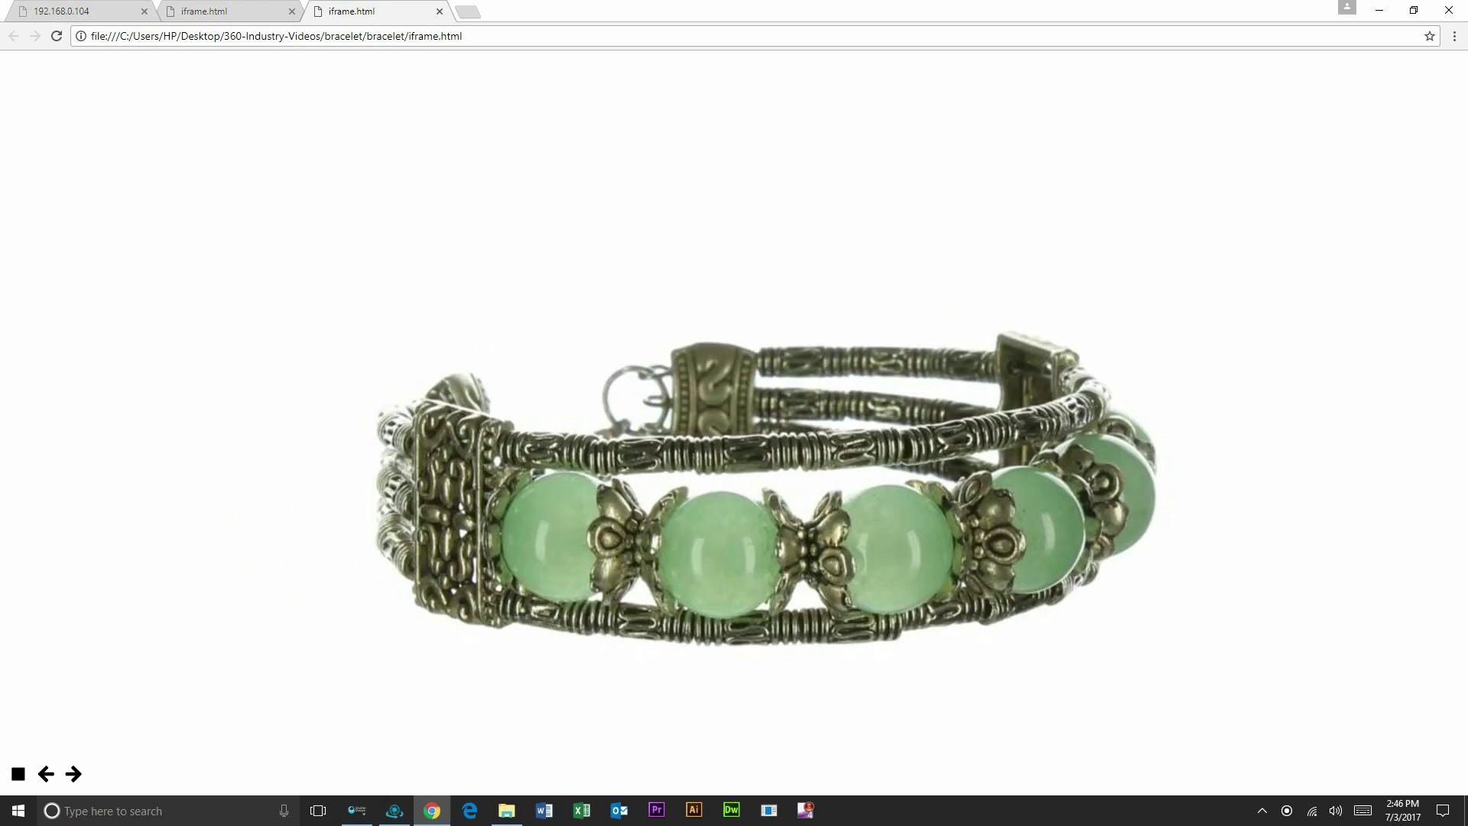
drag(642, 497, 795, 497)
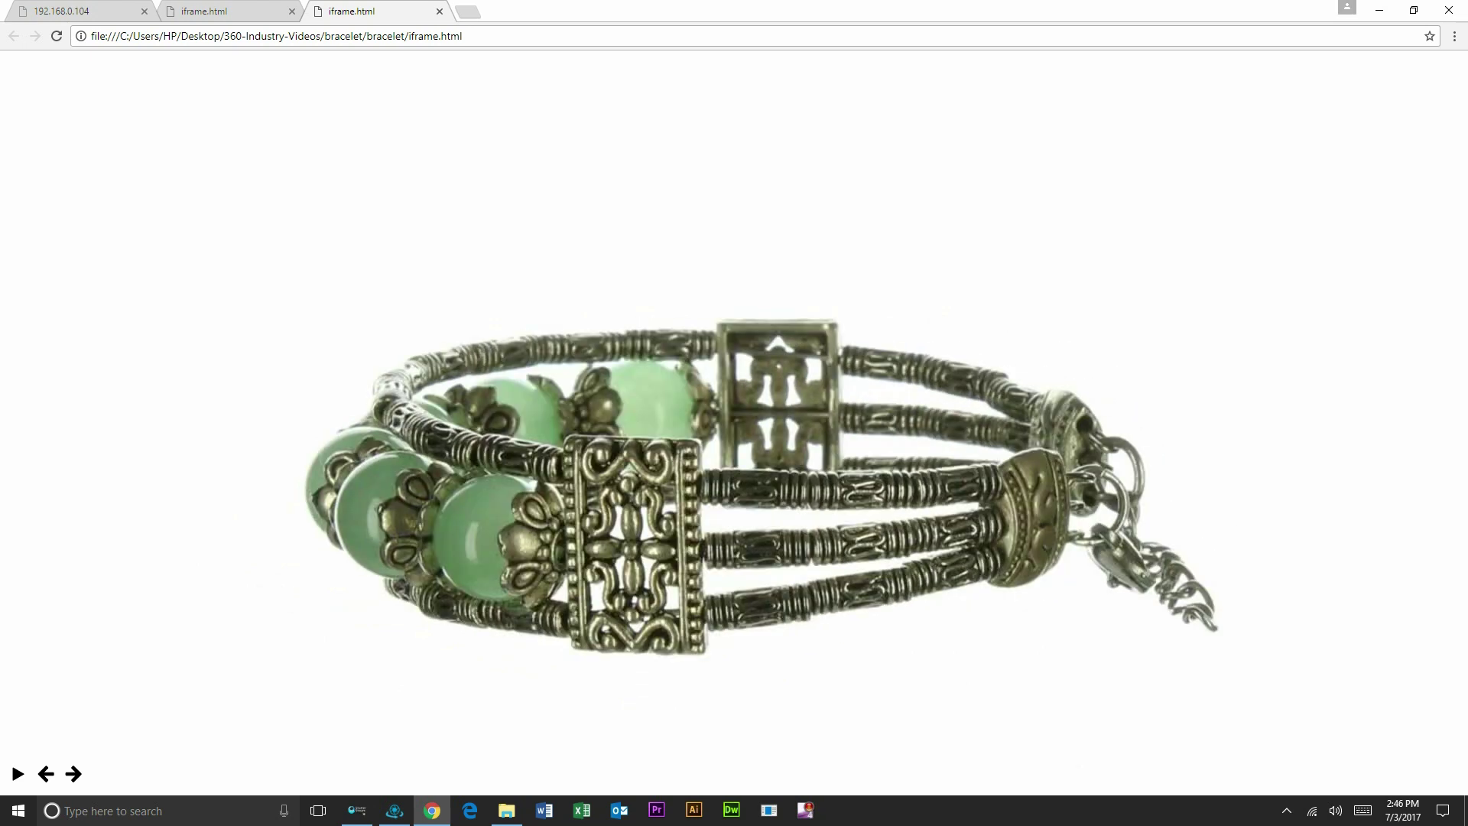
click(18, 774)
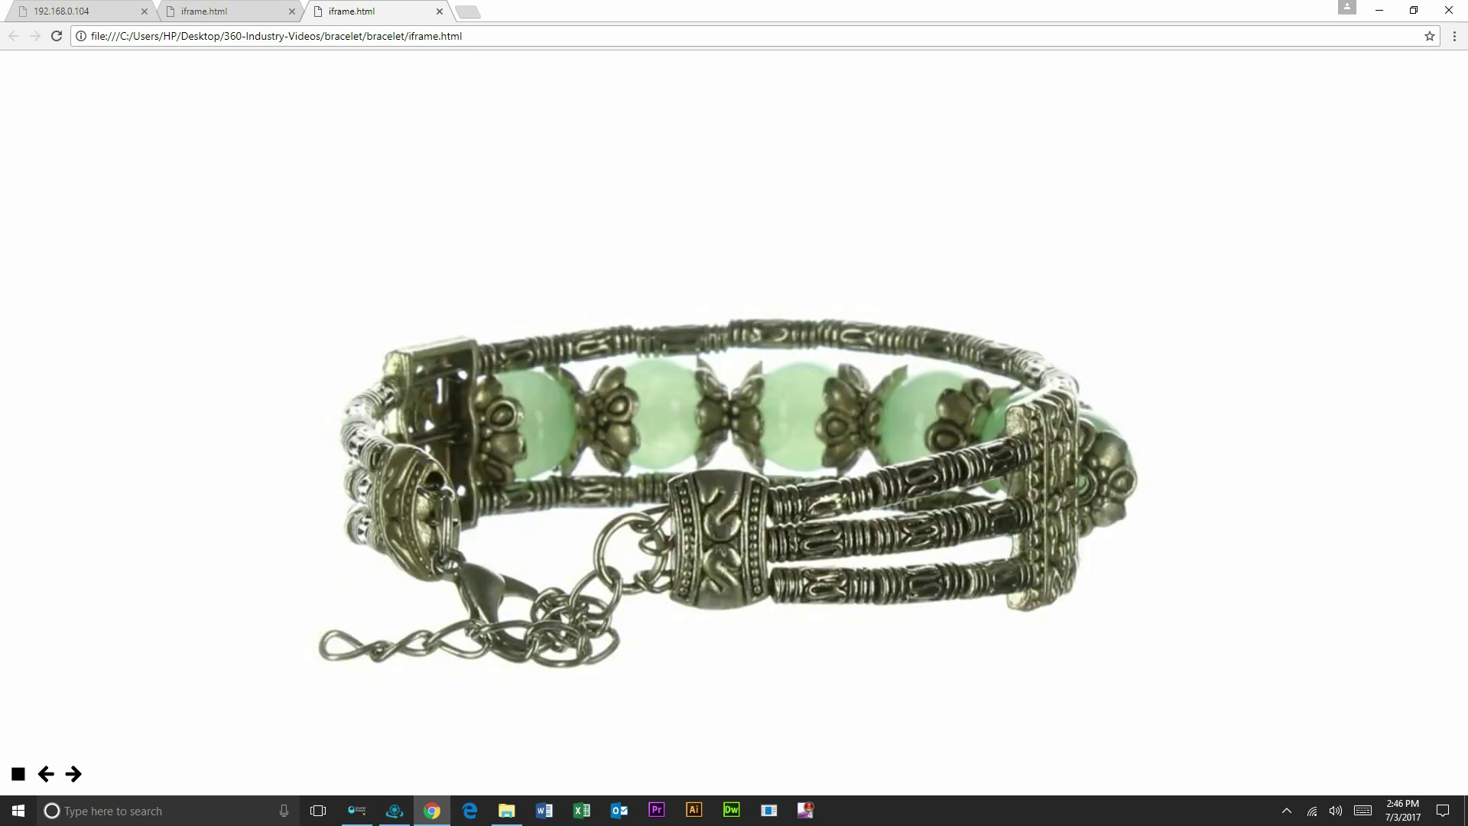